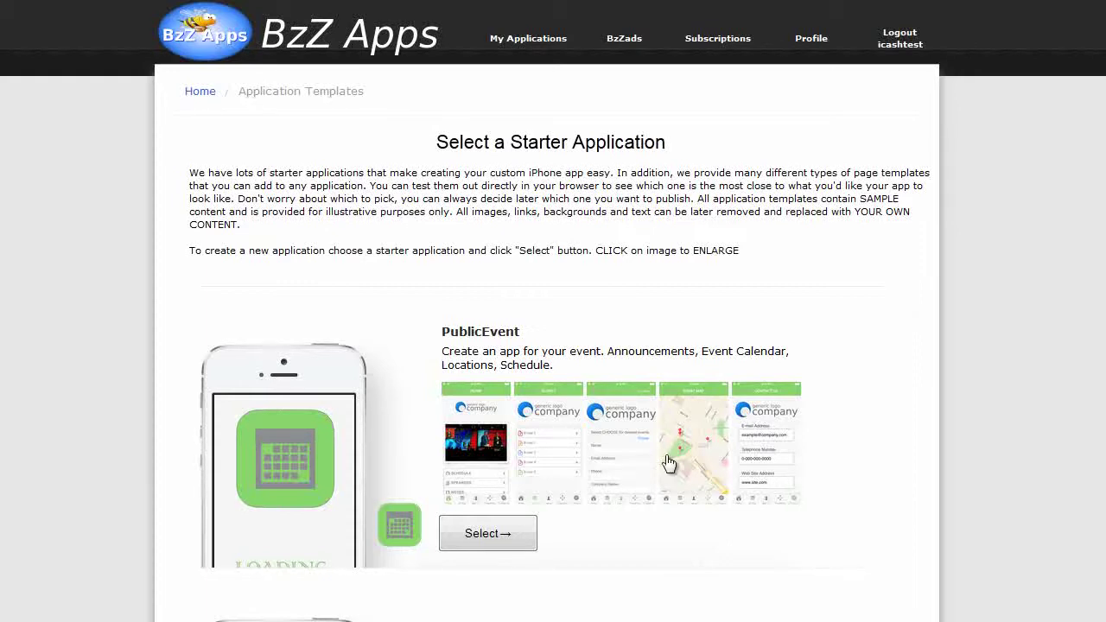
Create a new application from the PublicEvent starter template with the application ID PublicEvent1.
click(499, 546)
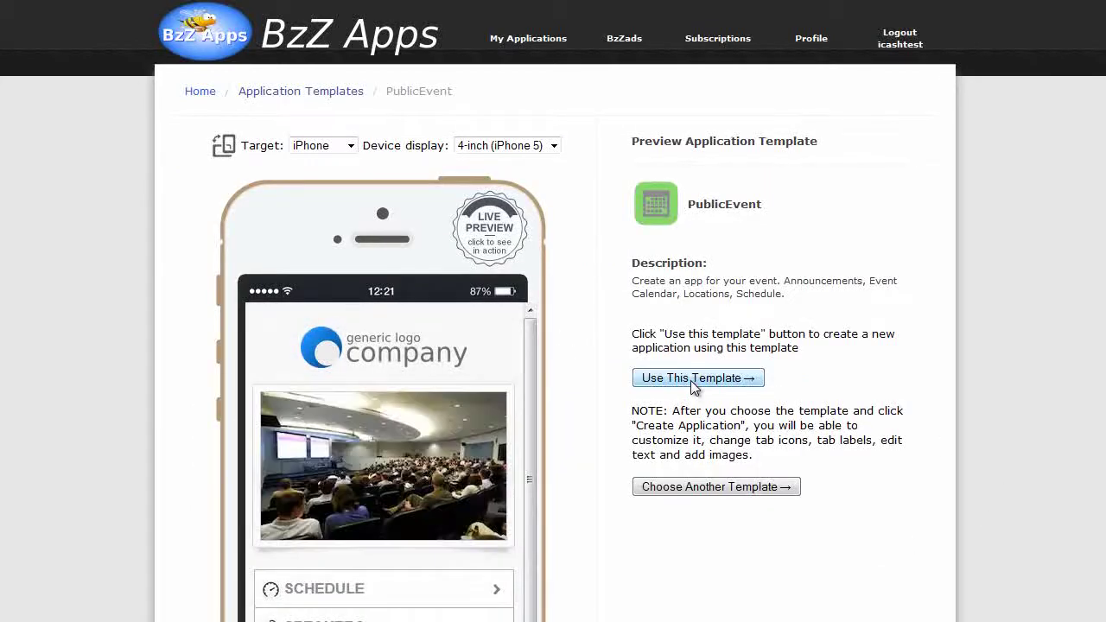
click(691, 380)
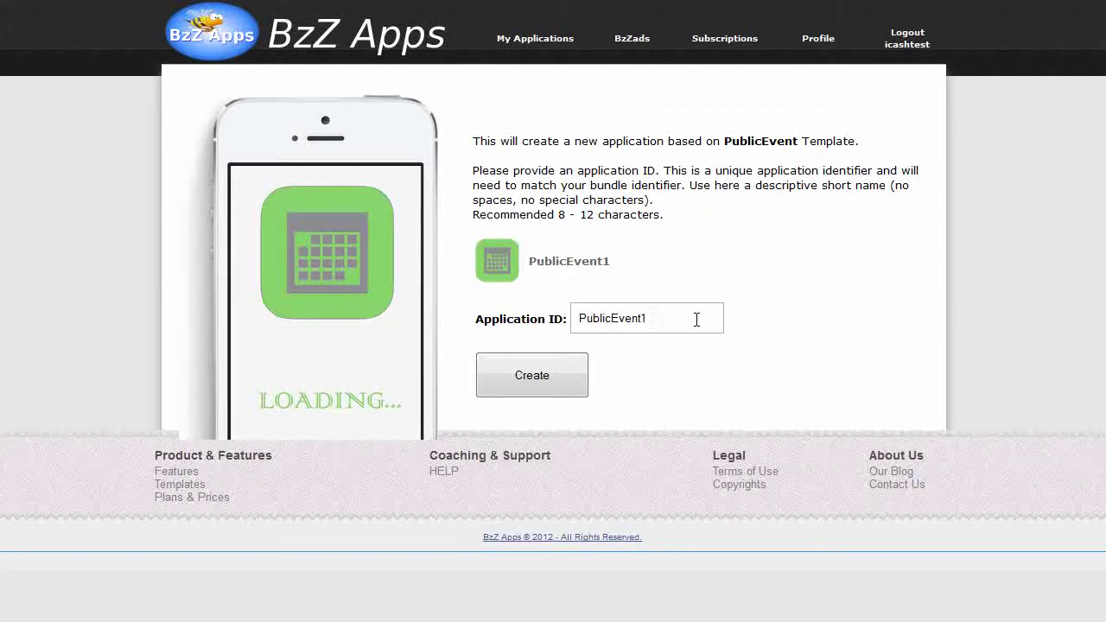
click(551, 382)
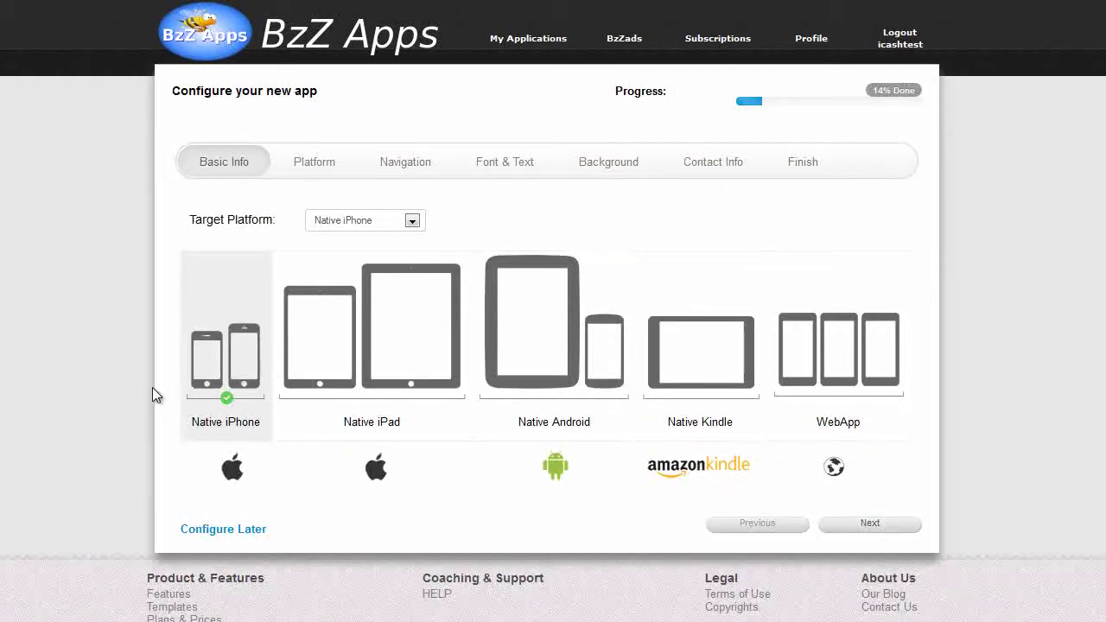
Choose Native Android as the target platform and finish the app setup, leaving the remaining configuration for later.
click(537, 361)
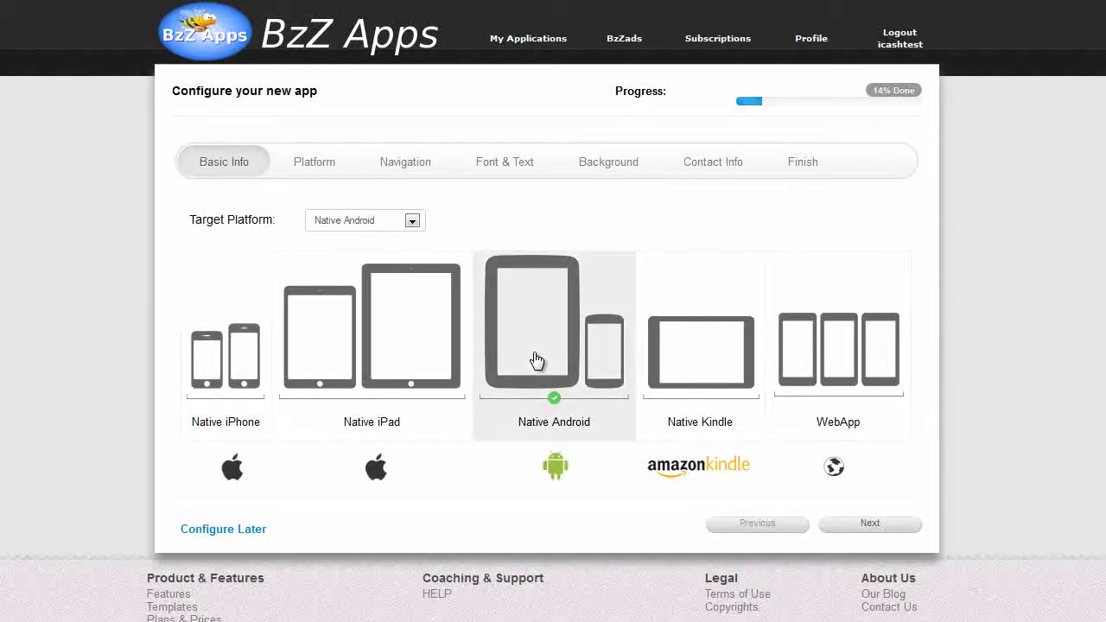
click(870, 525)
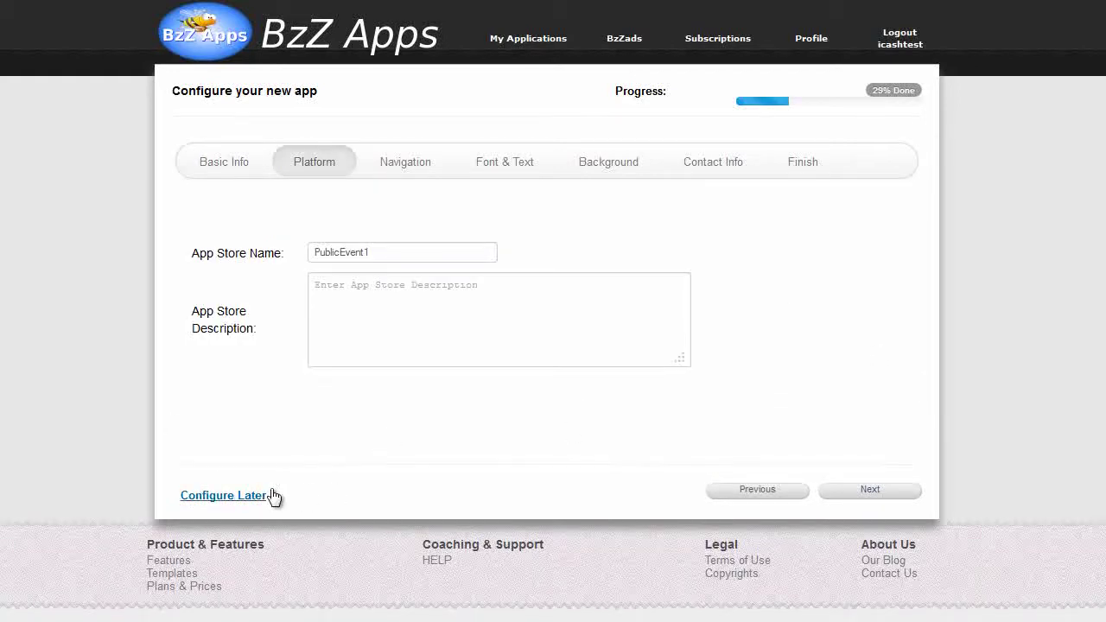
click(223, 496)
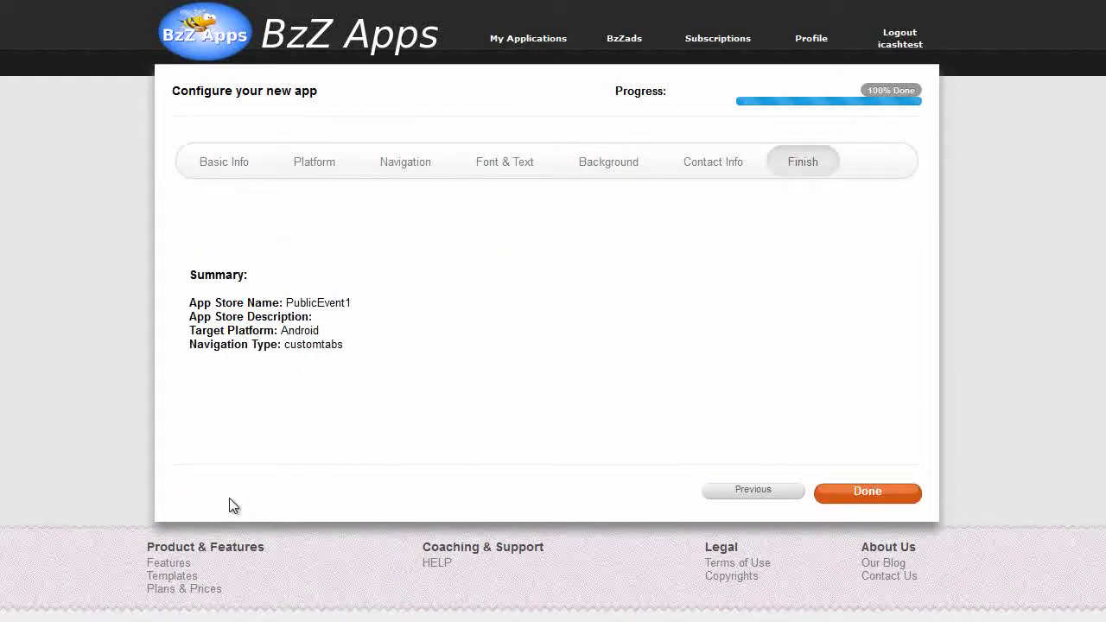
click(869, 496)
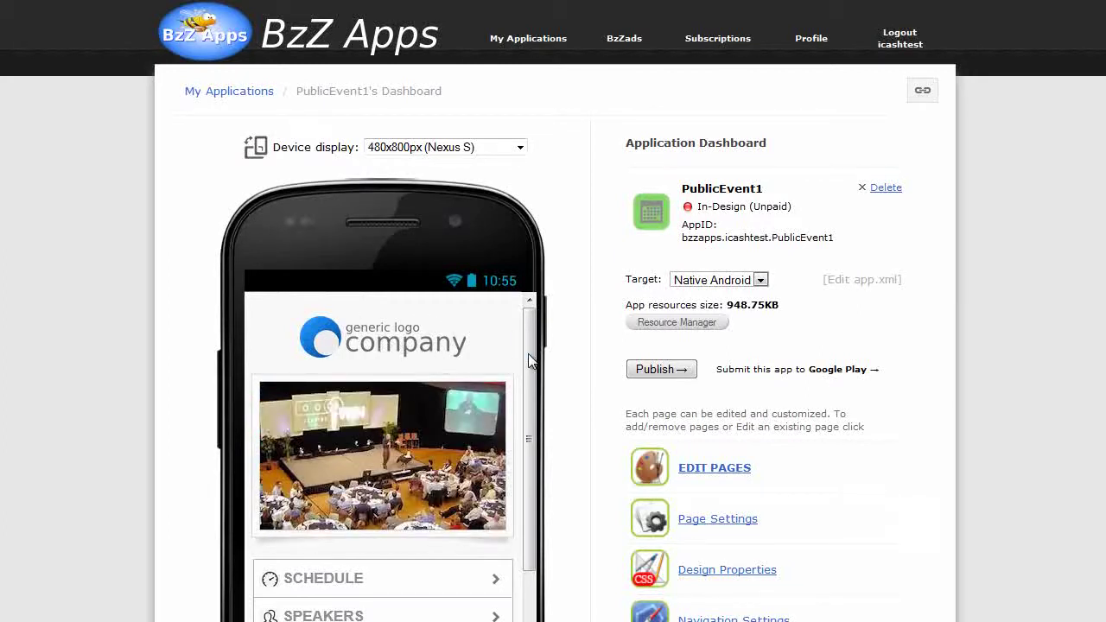
click(737, 477)
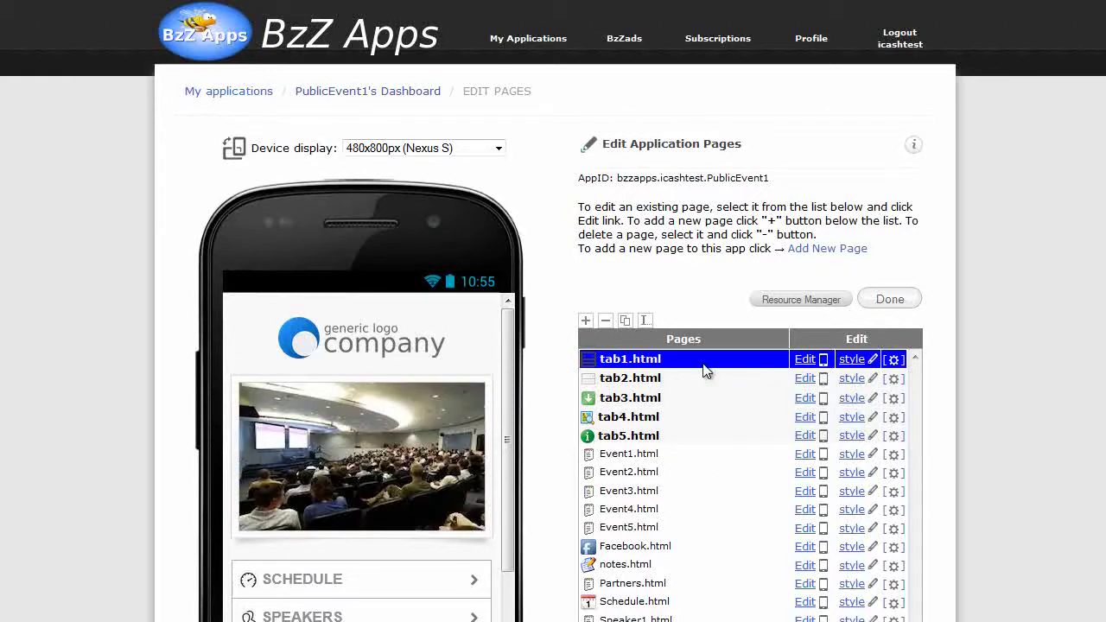
click(807, 361)
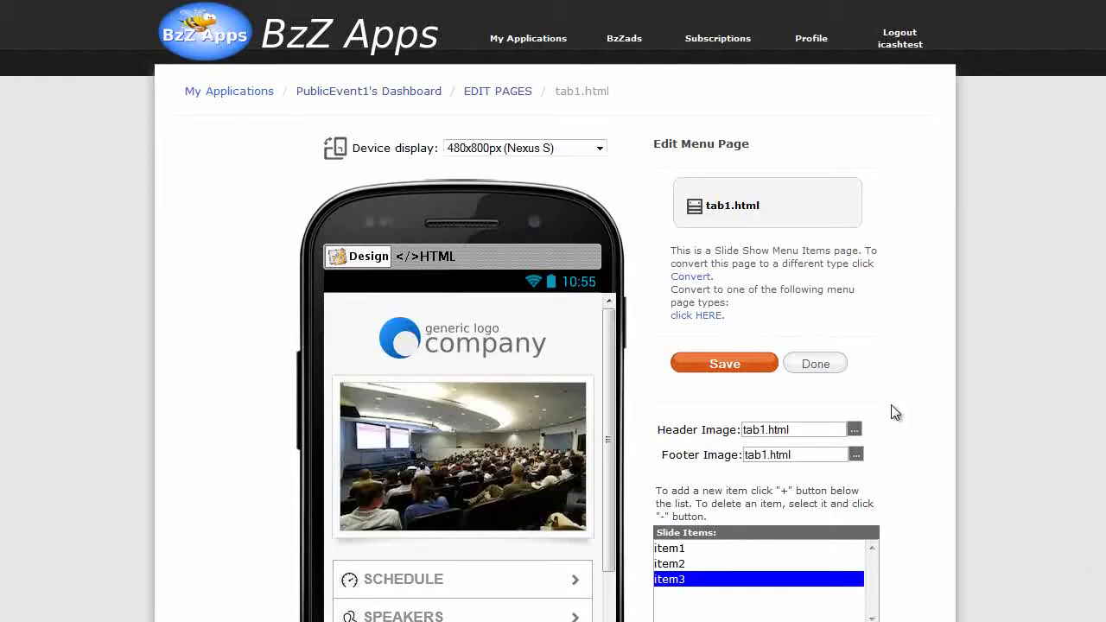
click(334, 304)
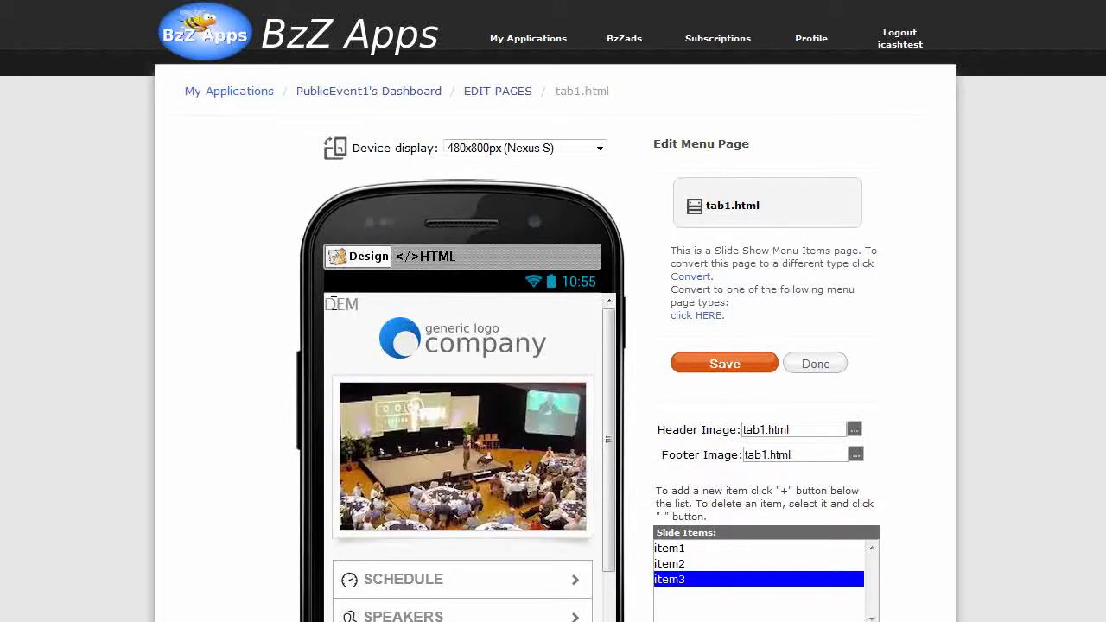
text(DEMO )
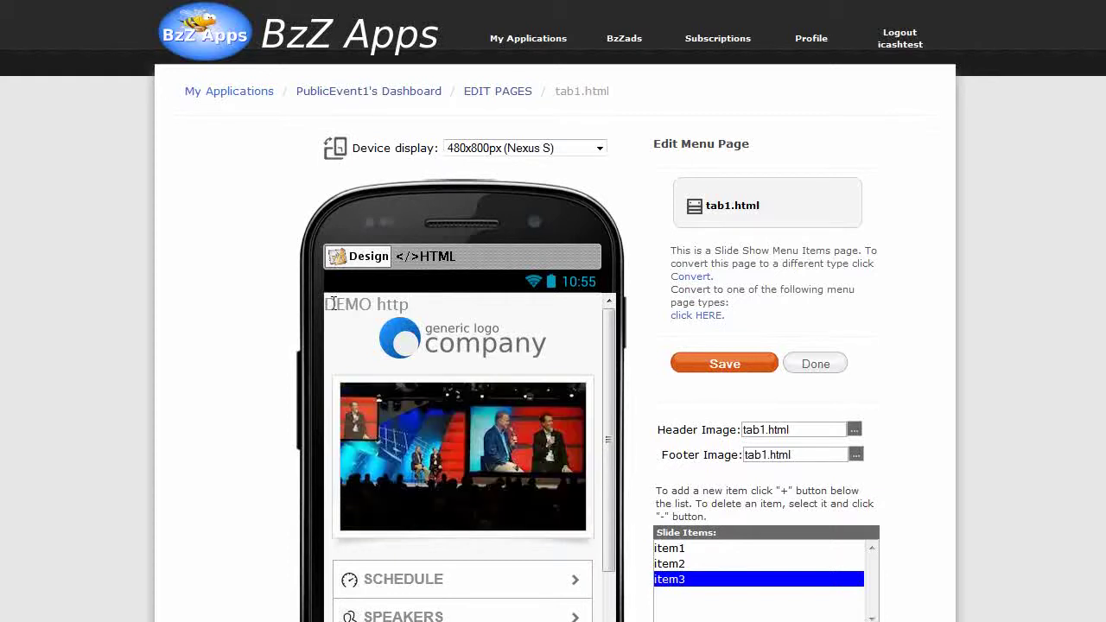
text(http://bzzap)
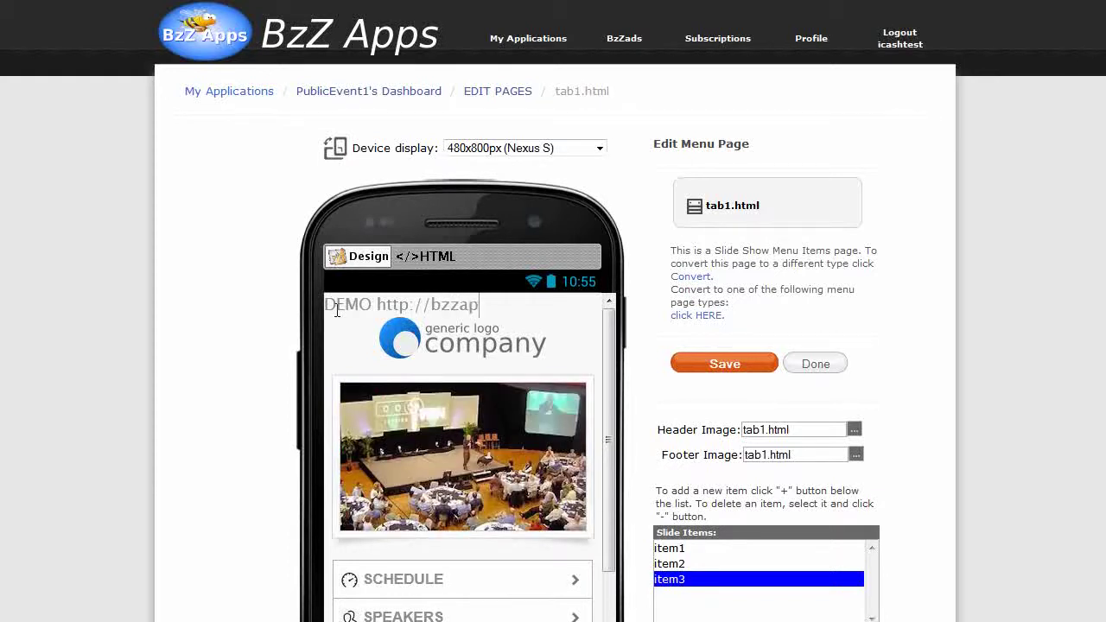
text(ps.com)
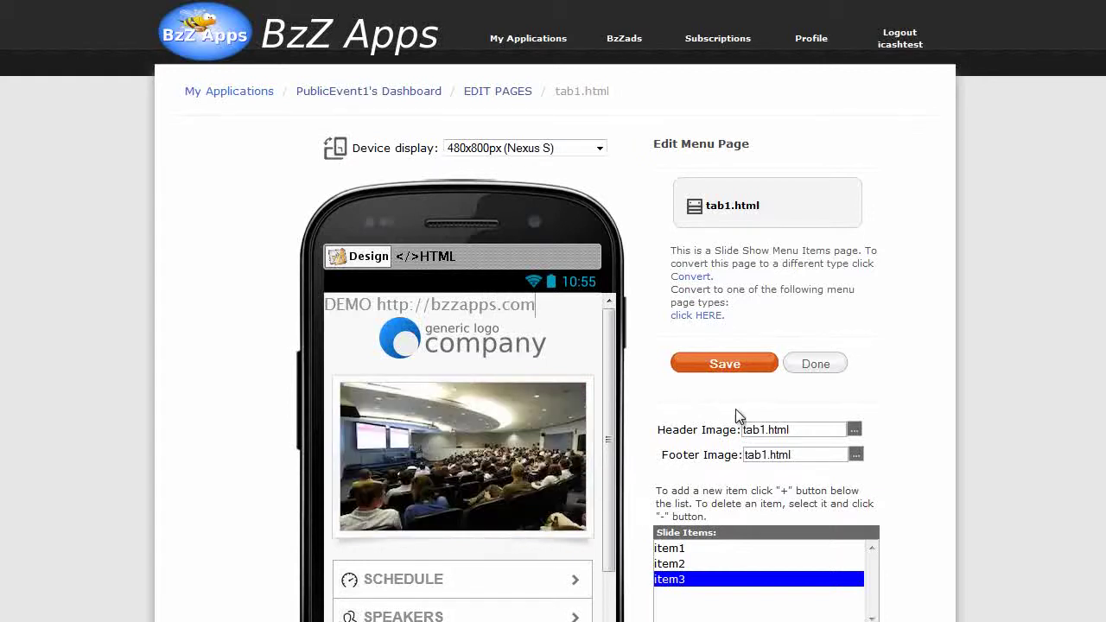
click(735, 367)
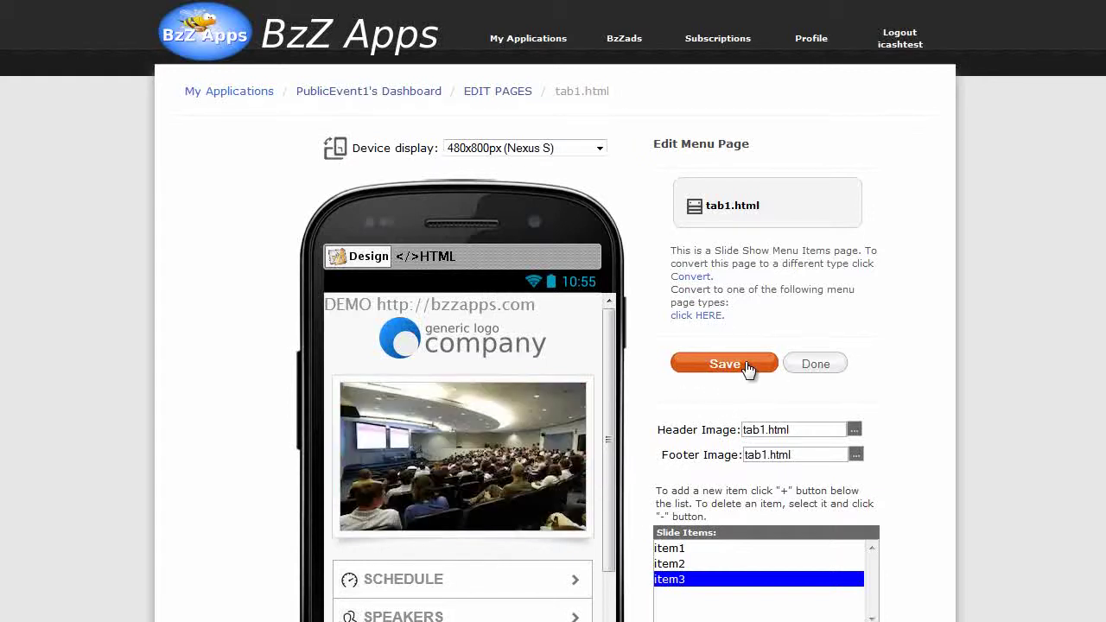
click(817, 363)
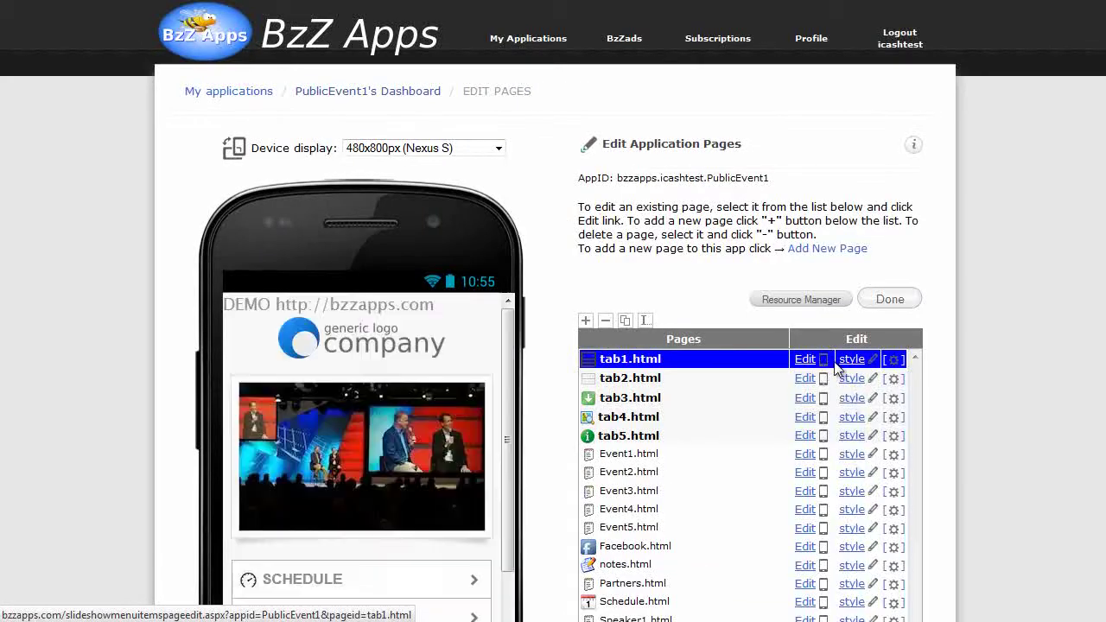
click(891, 300)
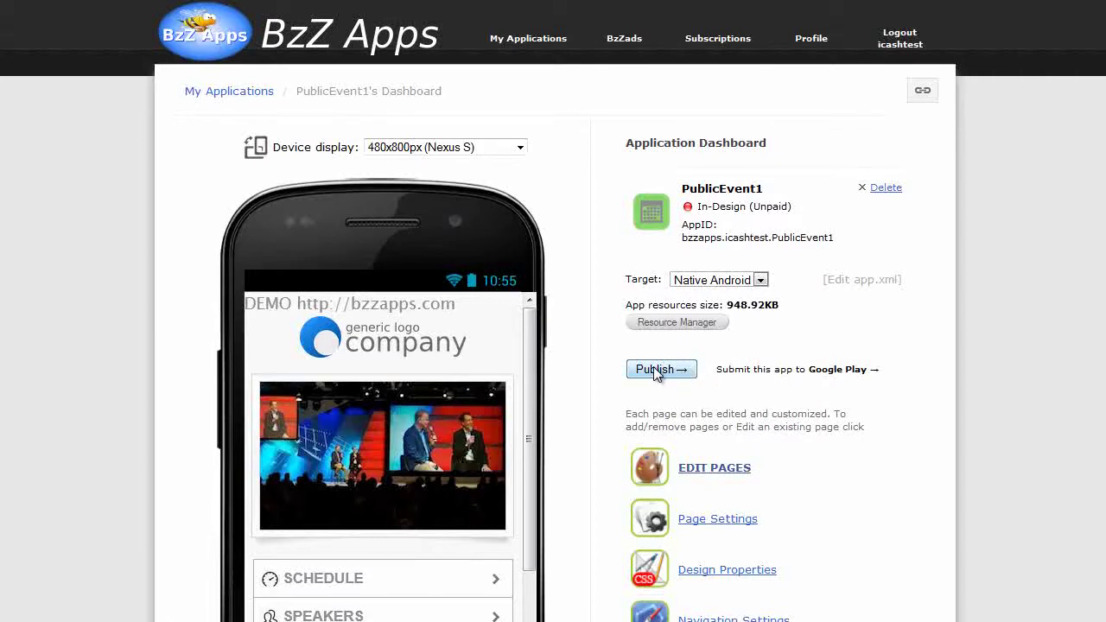
Add PublicEvent1 to the active Business $97/mo subscription with 998 apps remaining and reopen the app's dashboard.
click(657, 370)
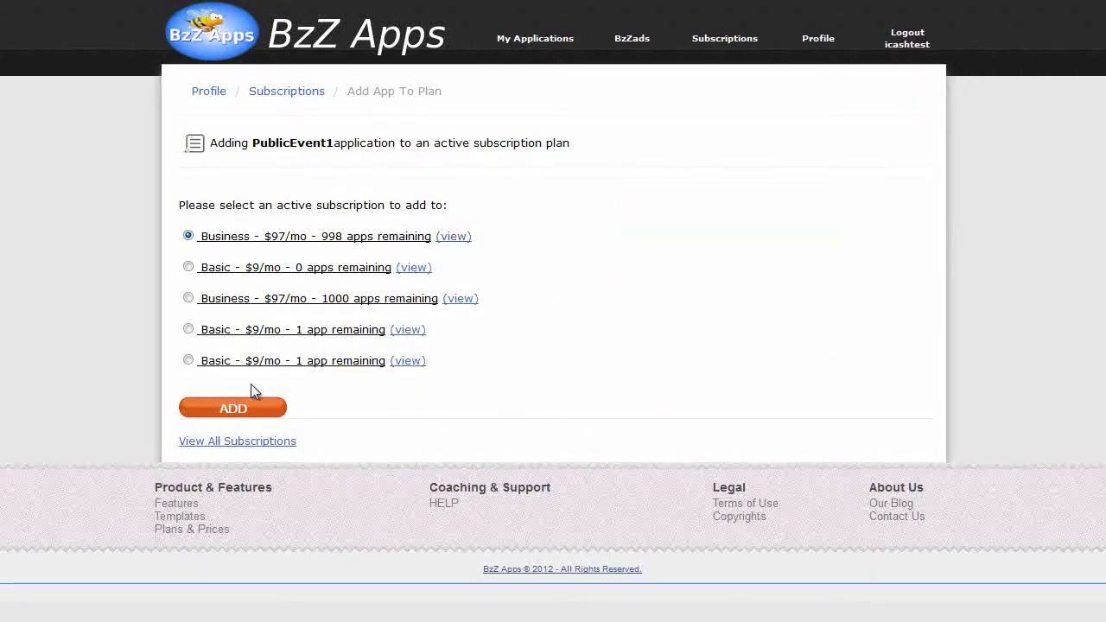
click(229, 408)
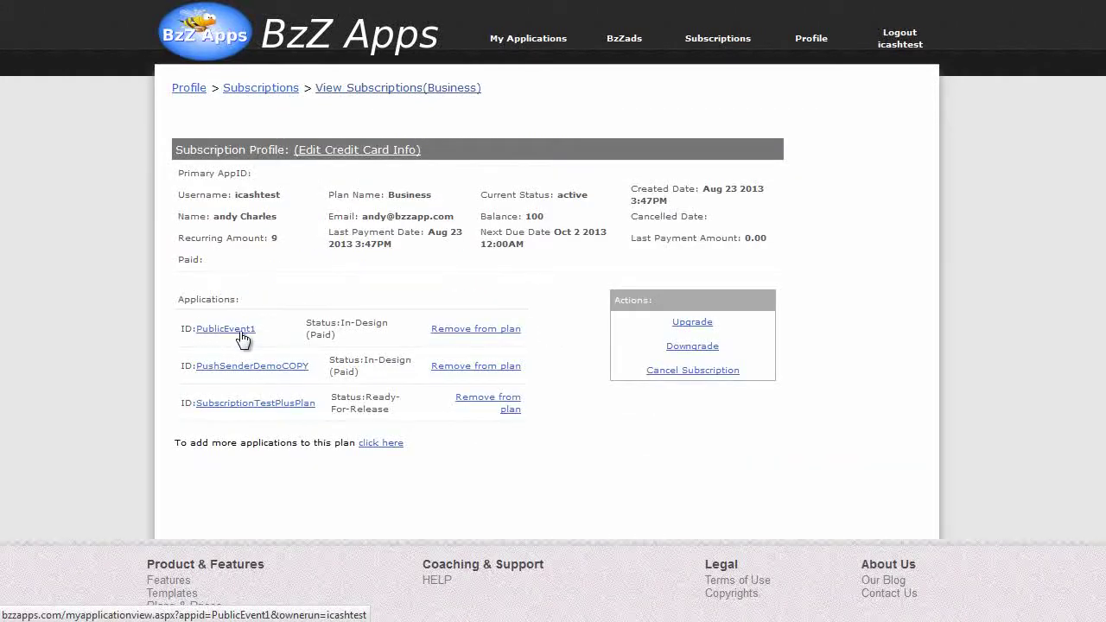
click(223, 333)
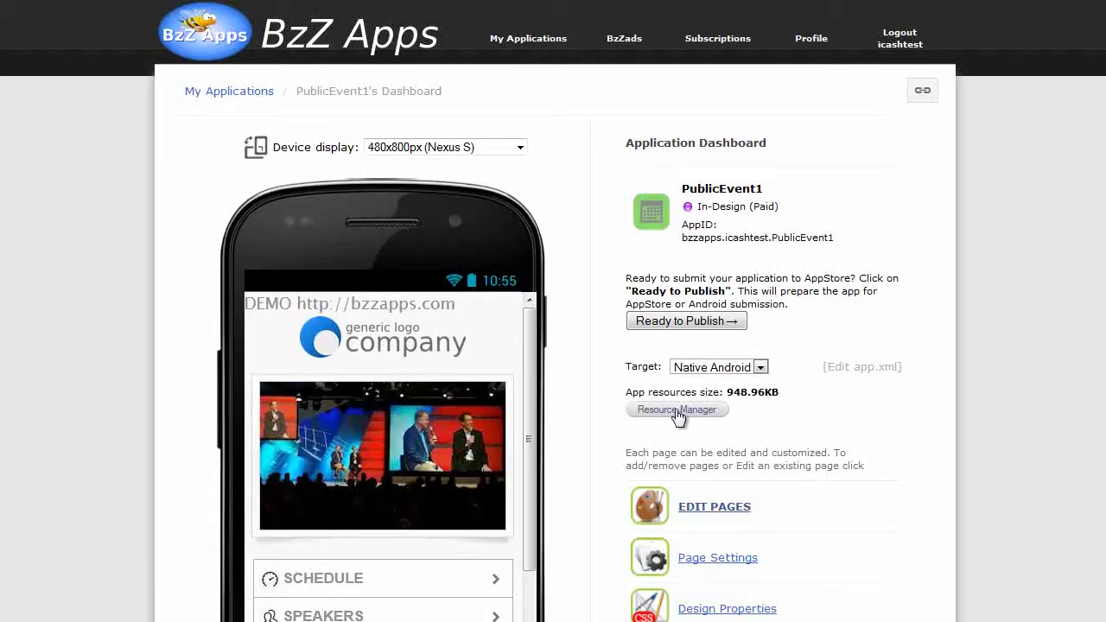
Mark PublicEvent1 as ready to publish and start its Google Play submission process.
click(716, 322)
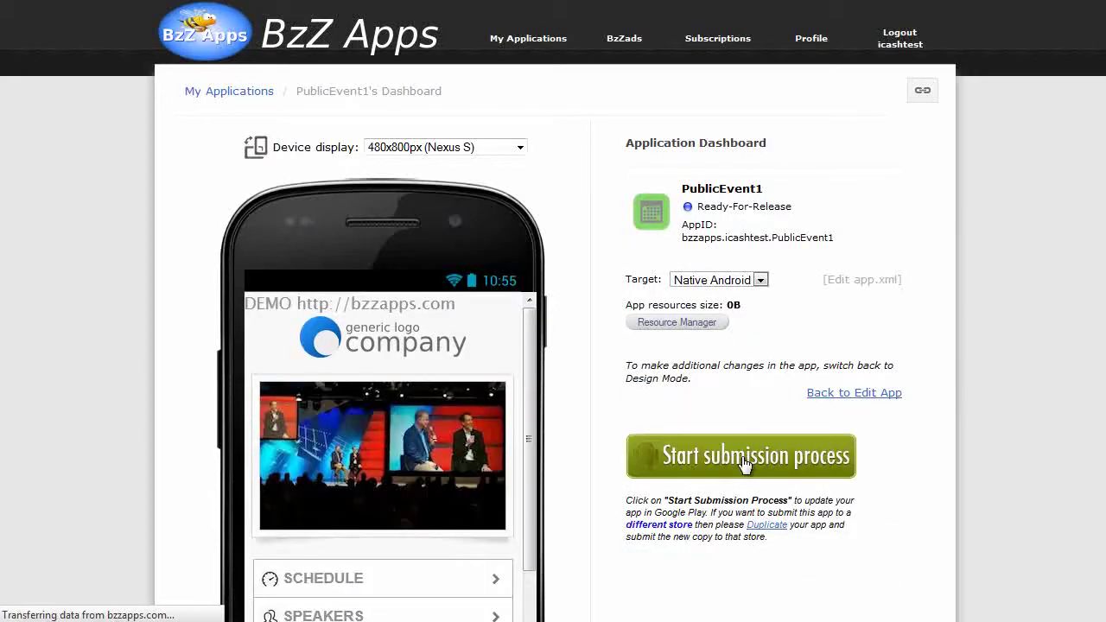
click(748, 467)
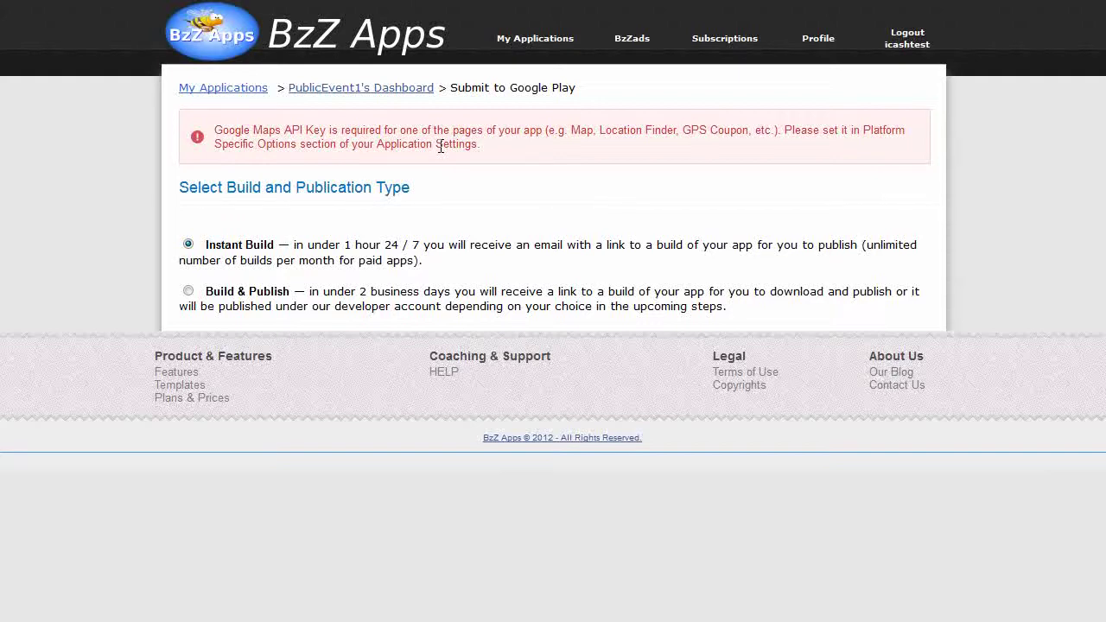
Return to the app's page list and convert the map page tab4.html to the Blank HTML page type.
click(366, 89)
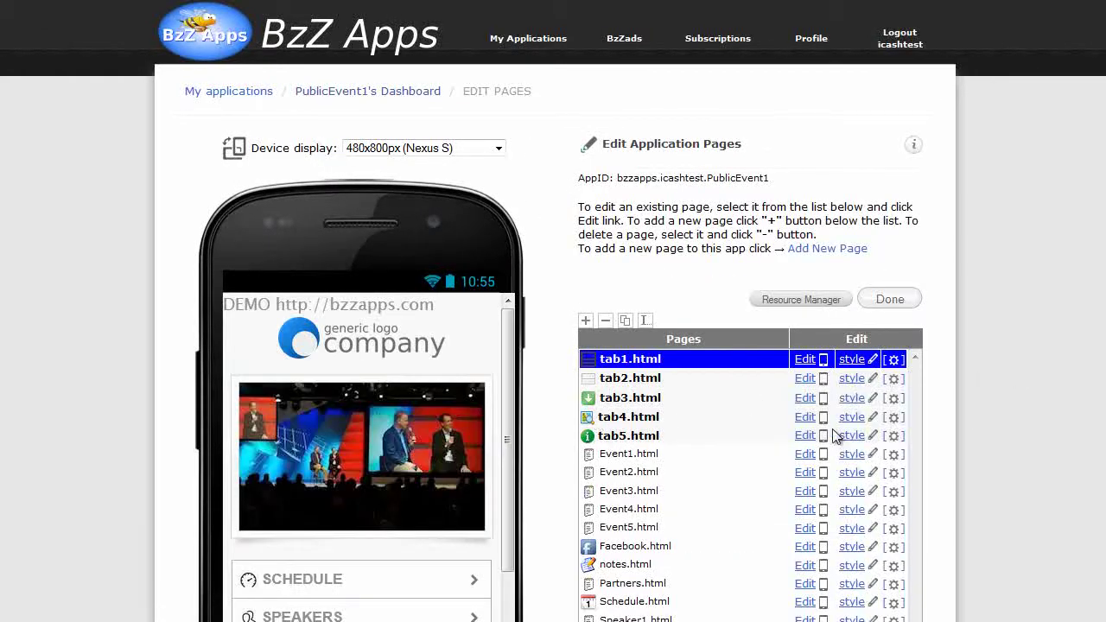
click(807, 419)
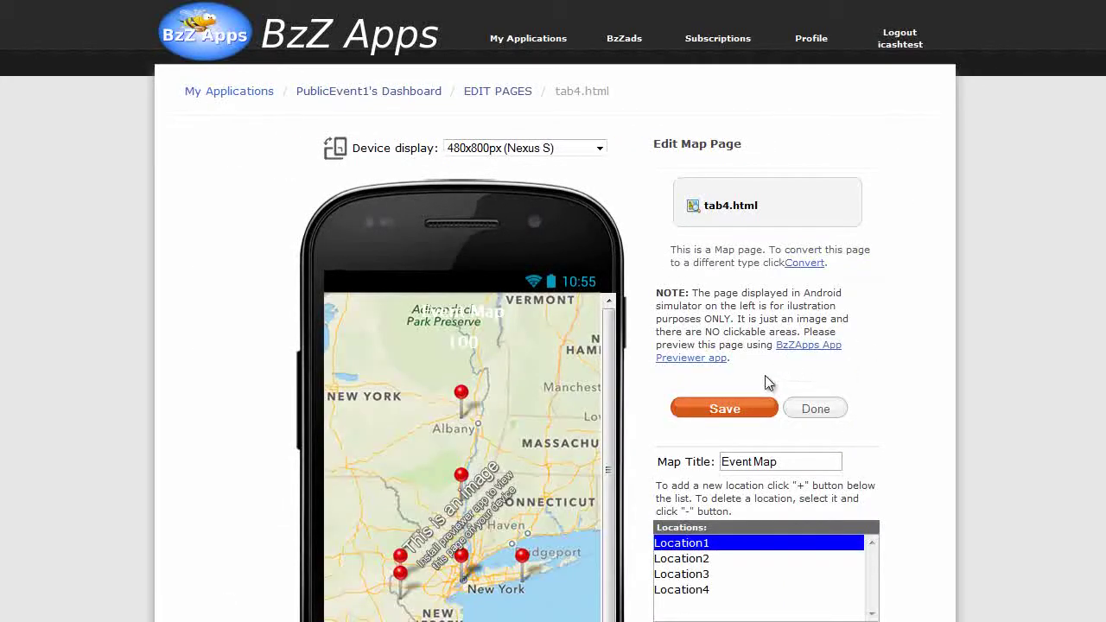
click(805, 264)
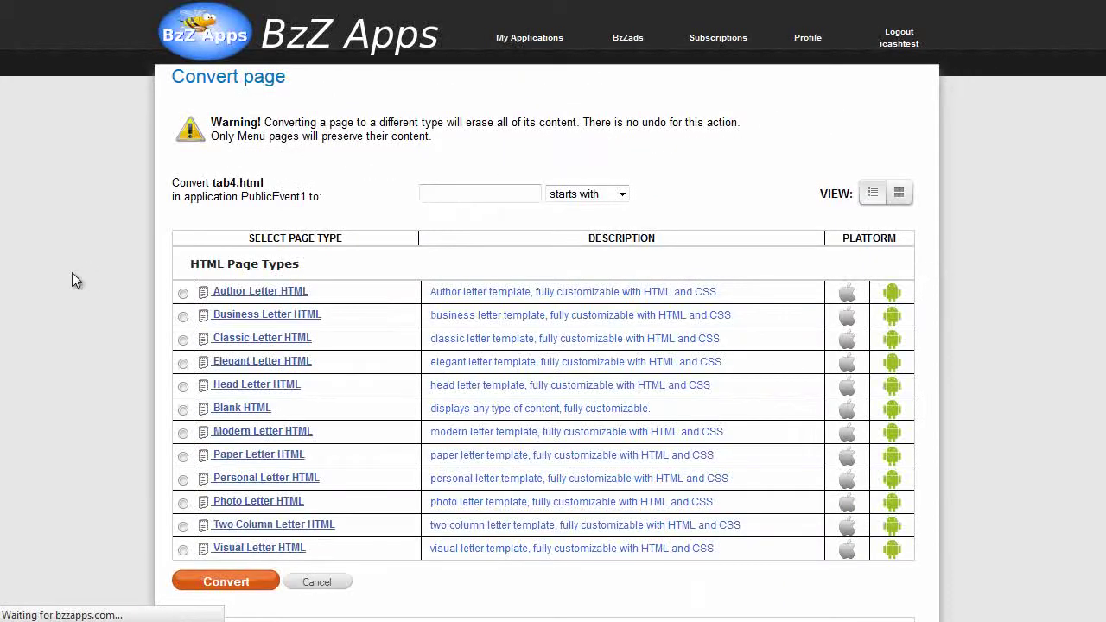
click(183, 409)
click(227, 583)
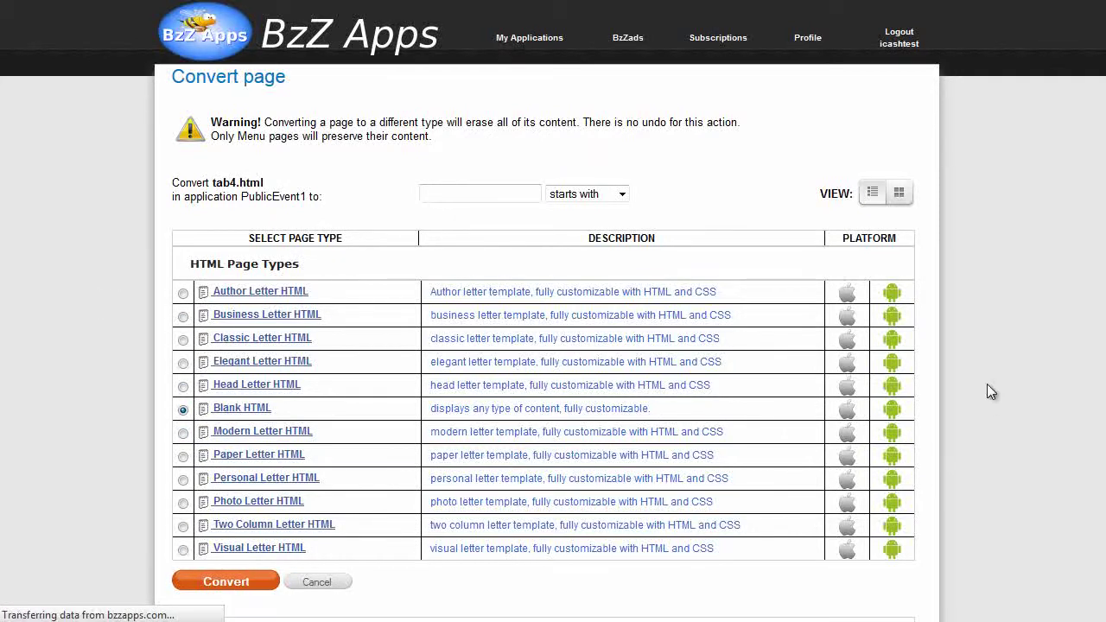
click(766, 435)
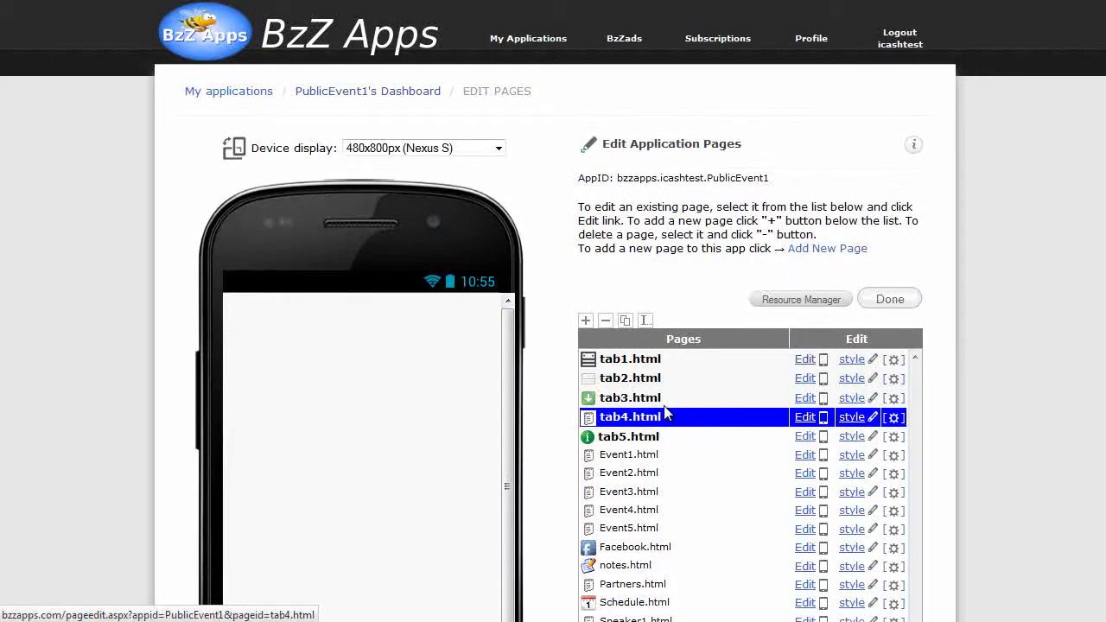
Convert the feedback page tab3.html to the Blank HTML page type and save it.
click(804, 398)
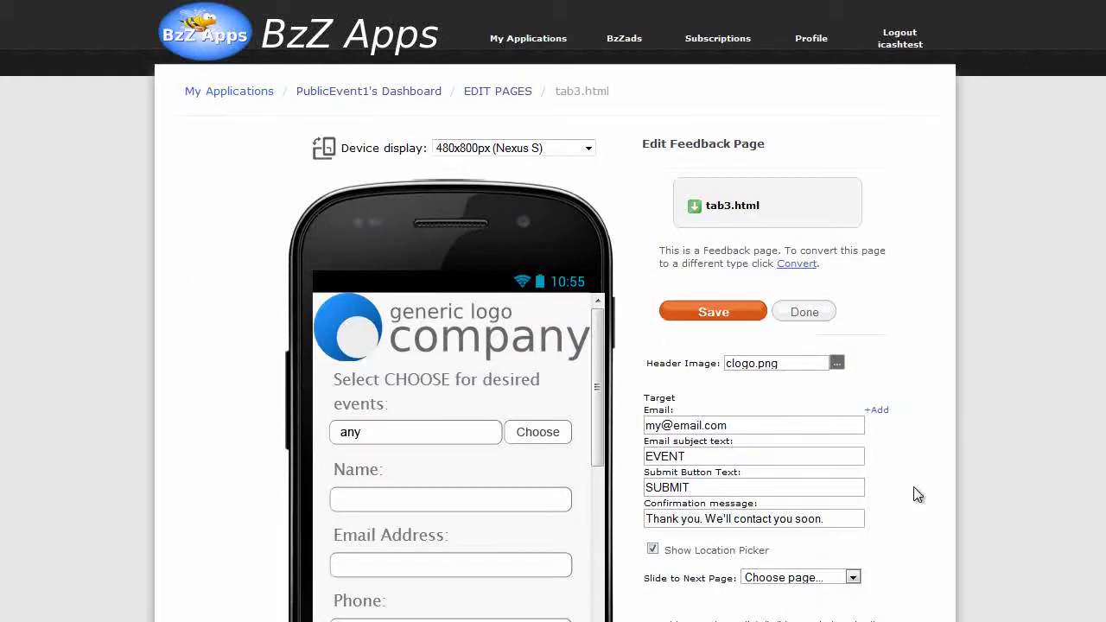
click(797, 264)
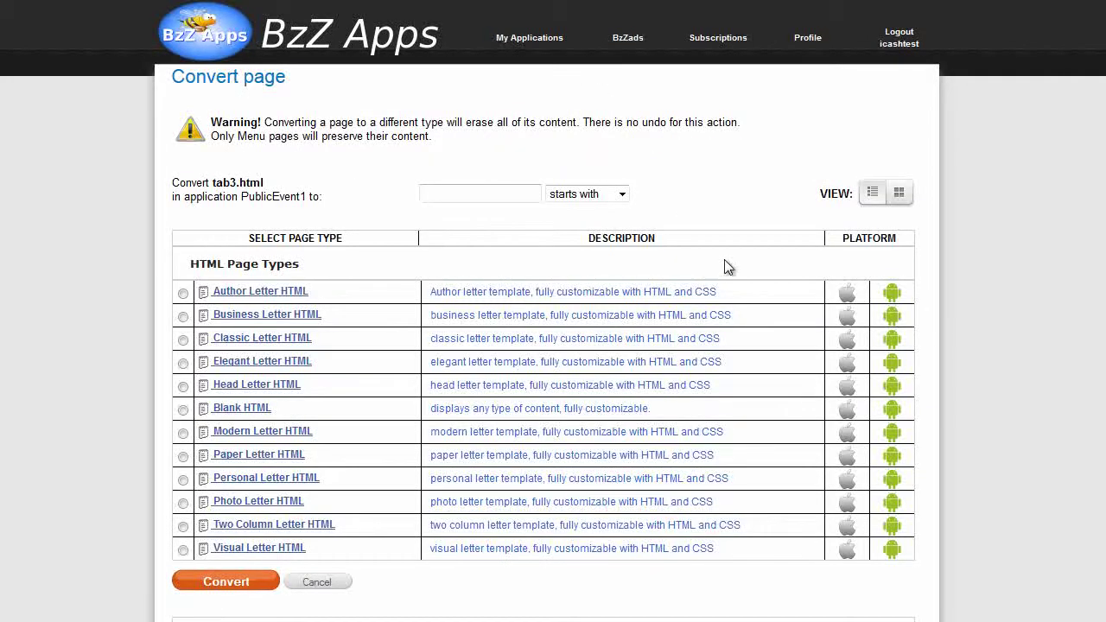
click(183, 409)
click(242, 583)
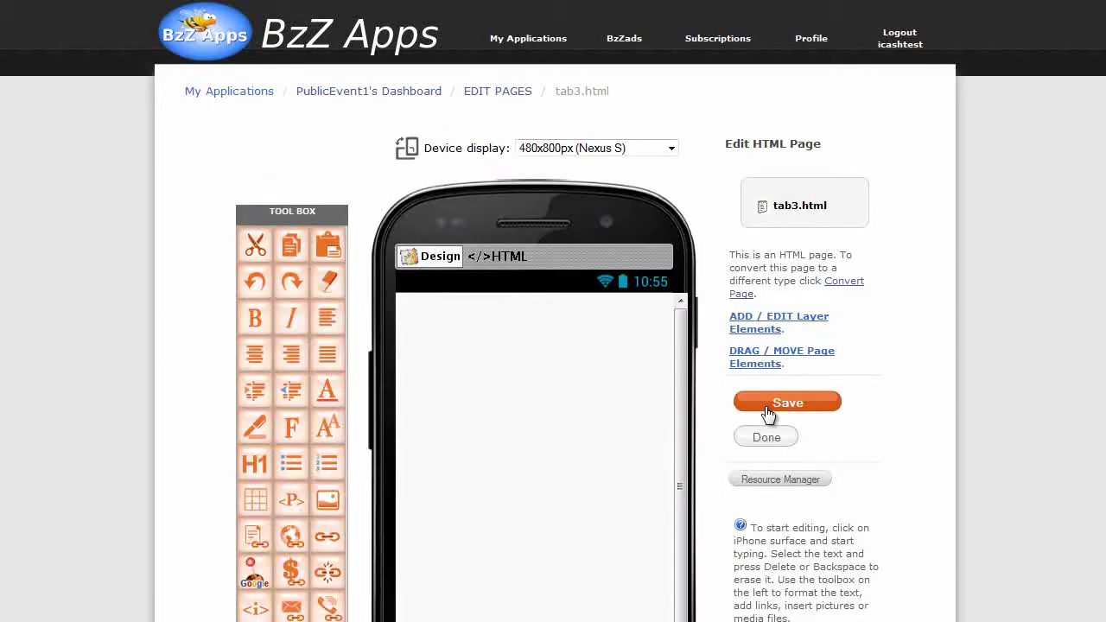
click(769, 413)
click(768, 438)
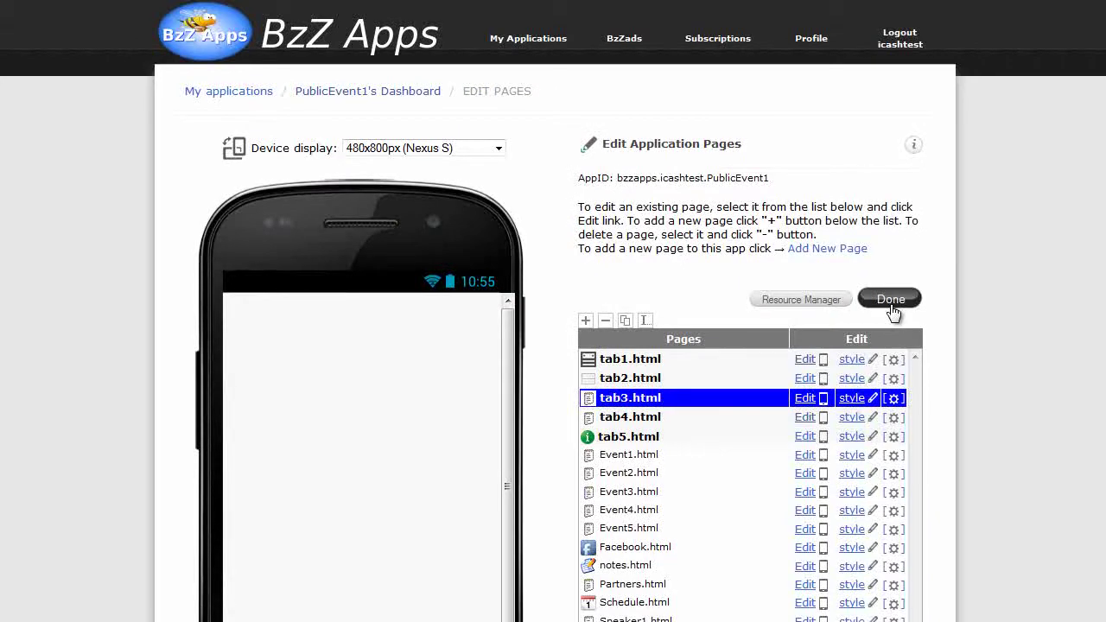
Restart the Google Play submission from the app's dashboard and proceed with the Instant Build option.
click(891, 307)
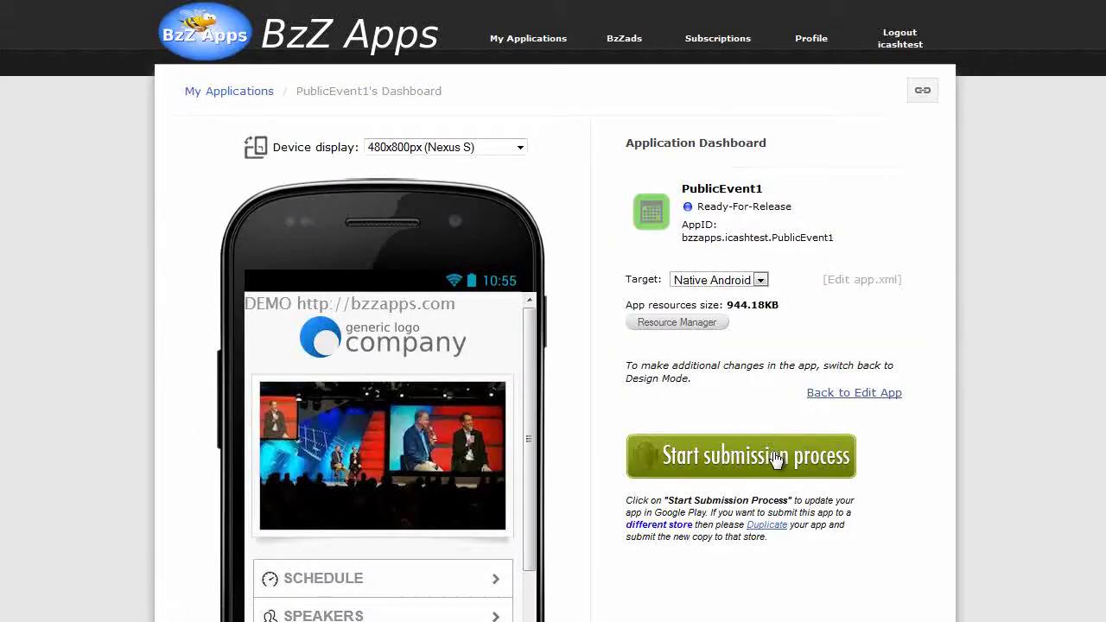
click(777, 456)
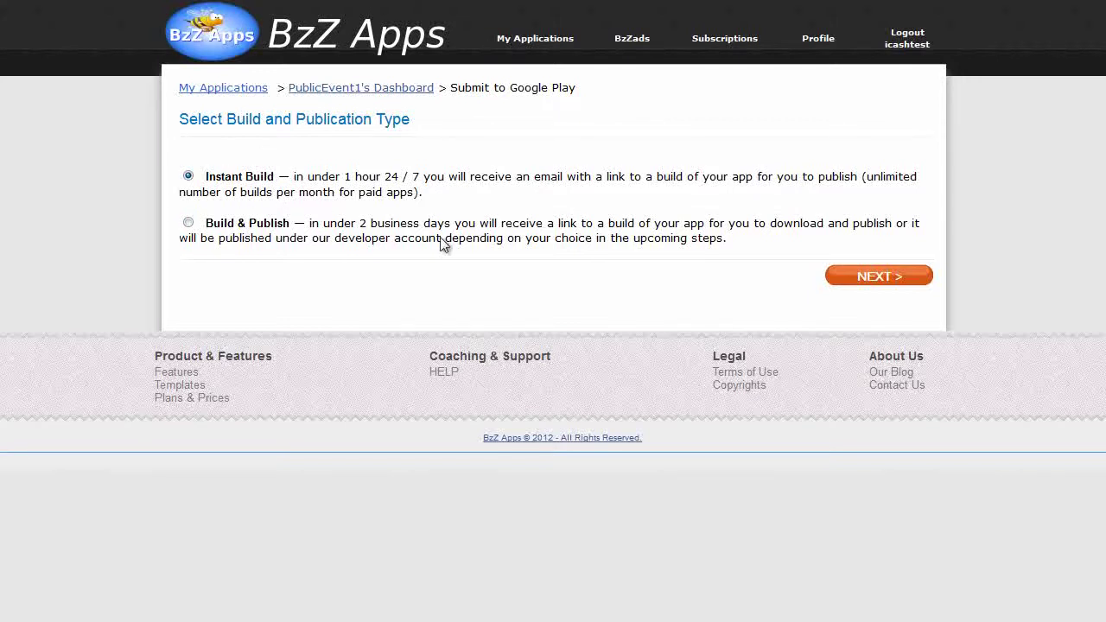
click(874, 280)
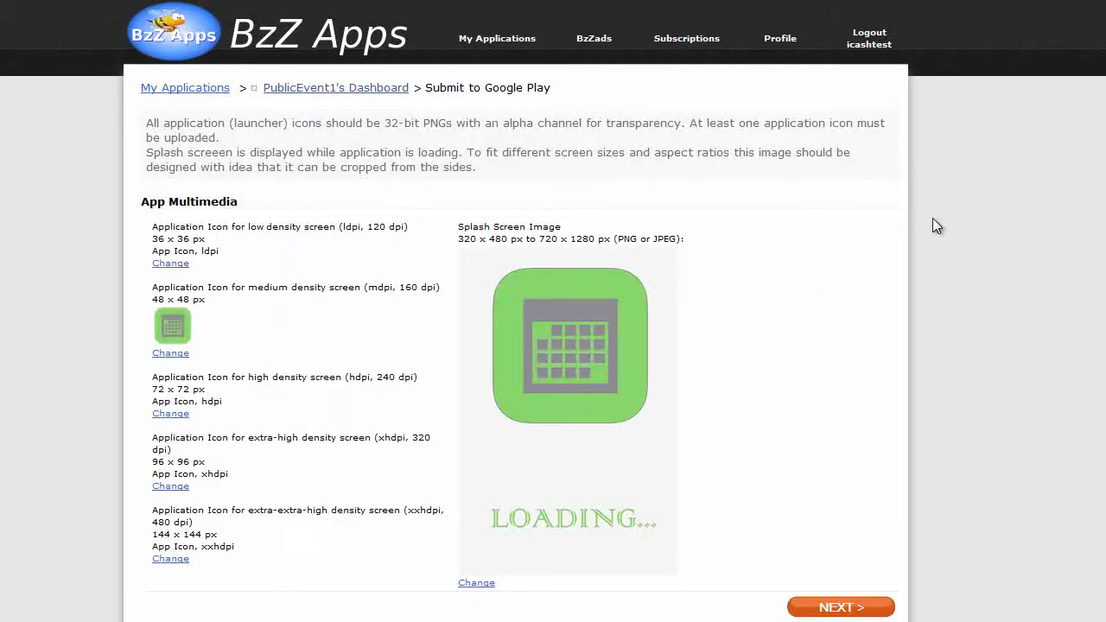
Upload icon_36x36.png as the low density (ldpi) application icon.
click(173, 264)
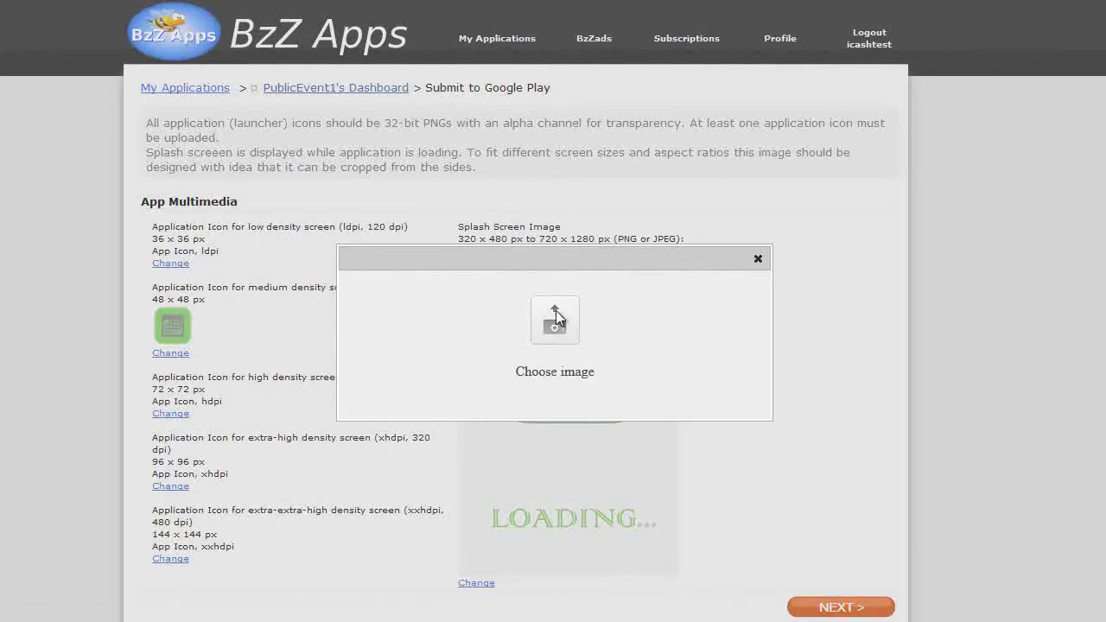
click(556, 318)
click(112, 203)
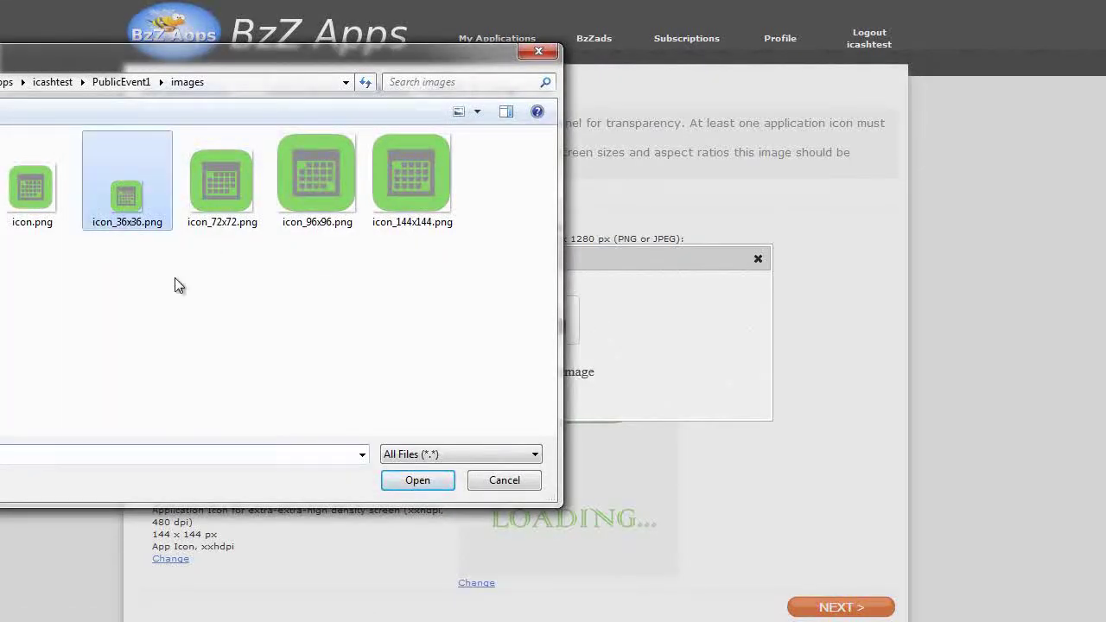
click(422, 481)
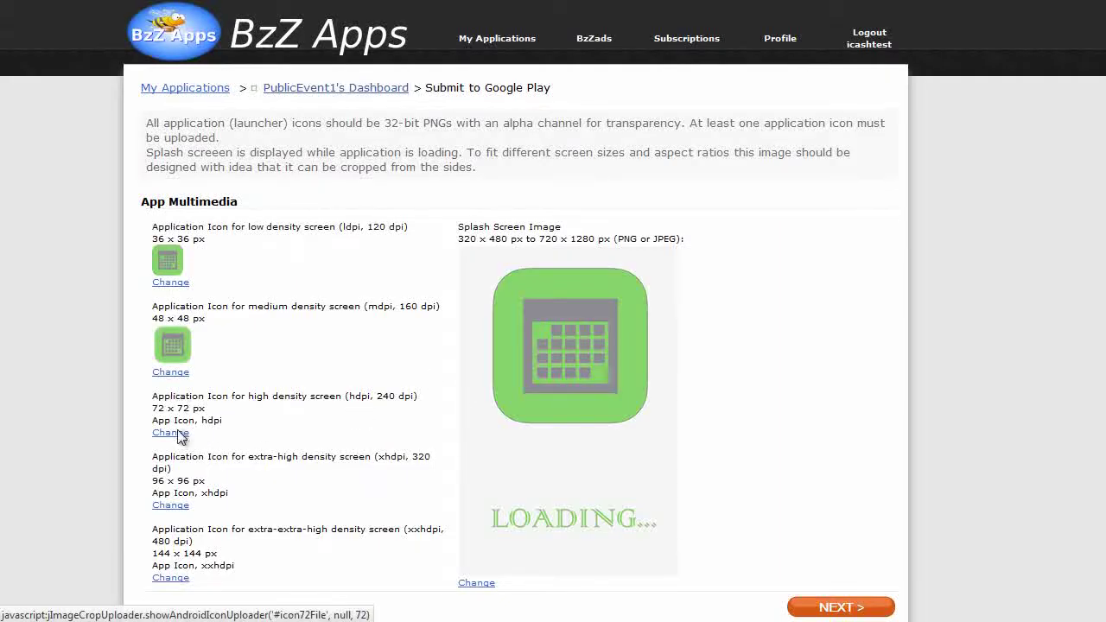
Upload icon_72x72.png as the high density (hdpi) application icon.
click(178, 432)
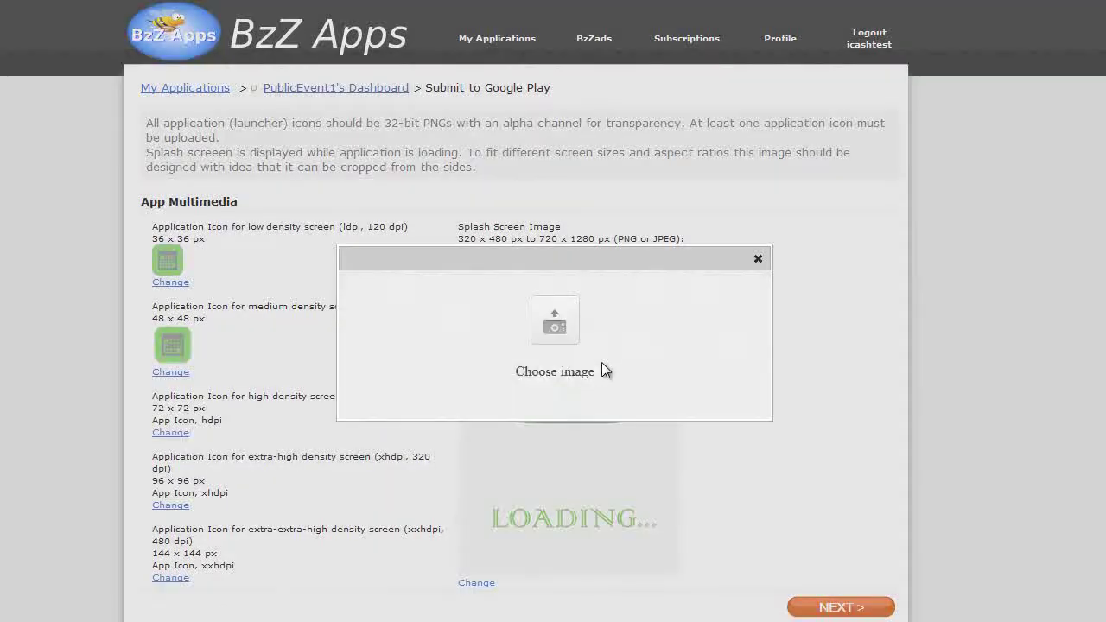
click(567, 328)
click(223, 183)
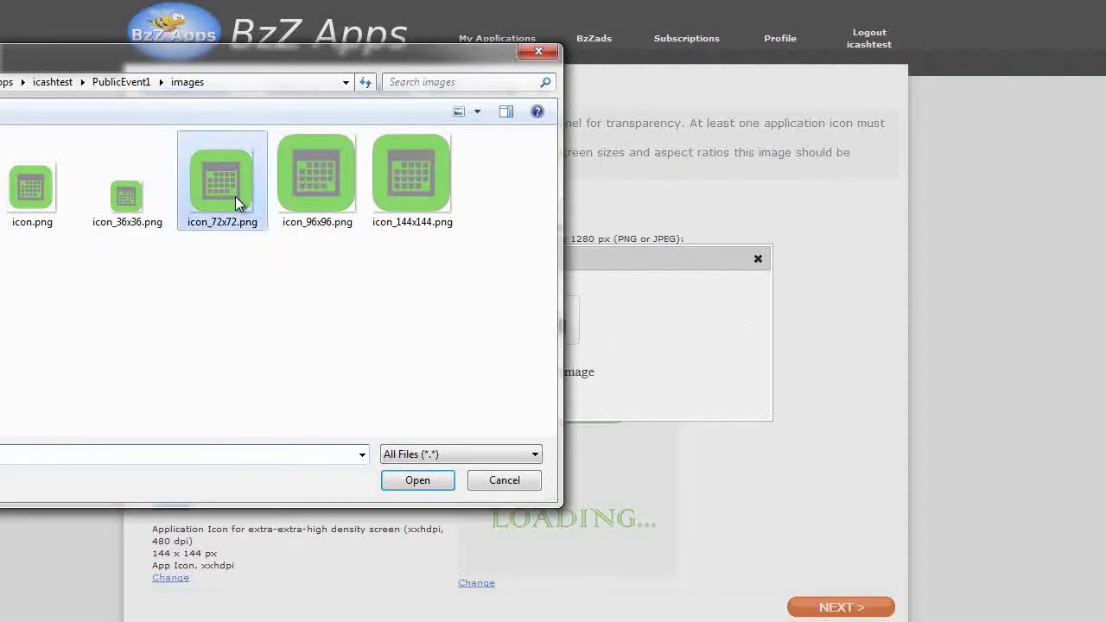
click(417, 480)
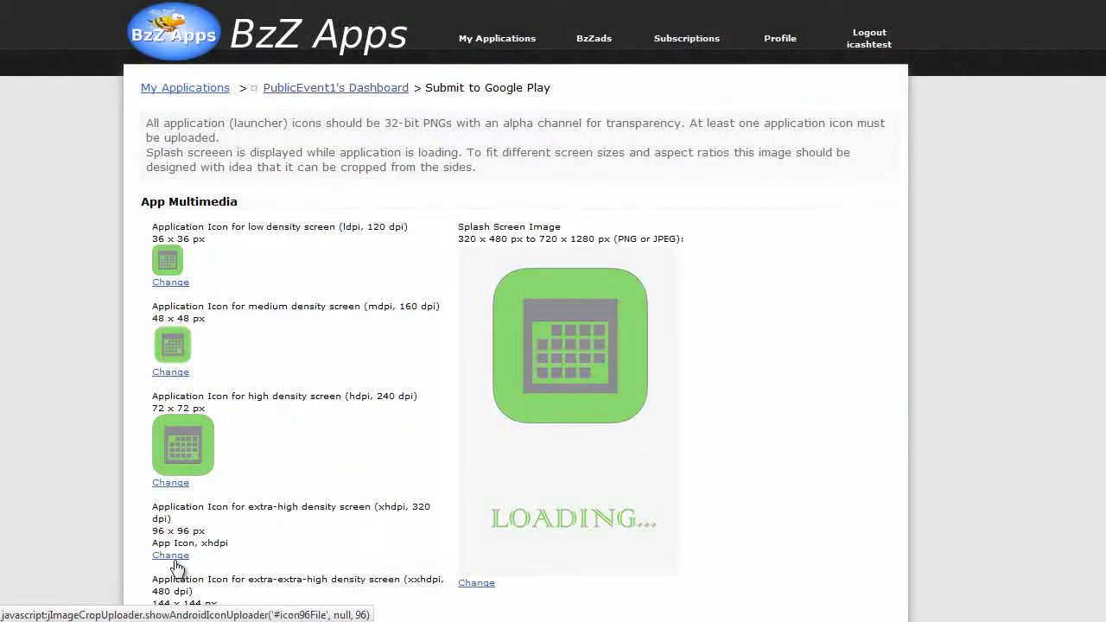
Upload icon_96x96.png as the extra-high density (xhdpi) application icon.
click(173, 558)
click(560, 337)
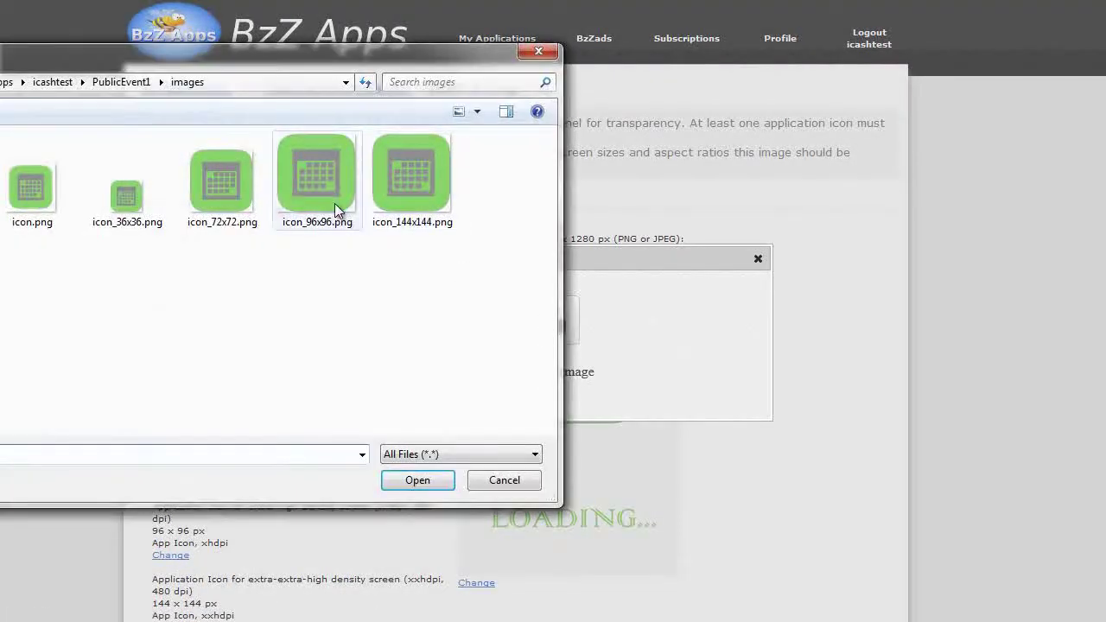
click(299, 185)
click(421, 481)
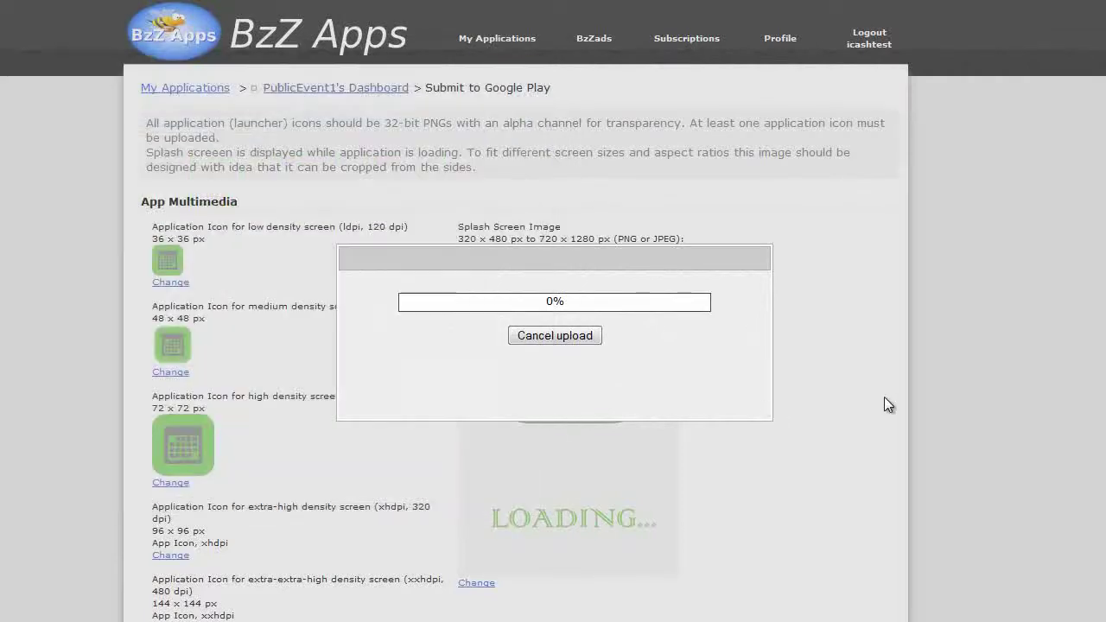
Upload icon_144x144.png as the extra-extra-high density (xxhdpi) application icon and proceed to the push notification settings.
scroll(976, 299, down, 3)
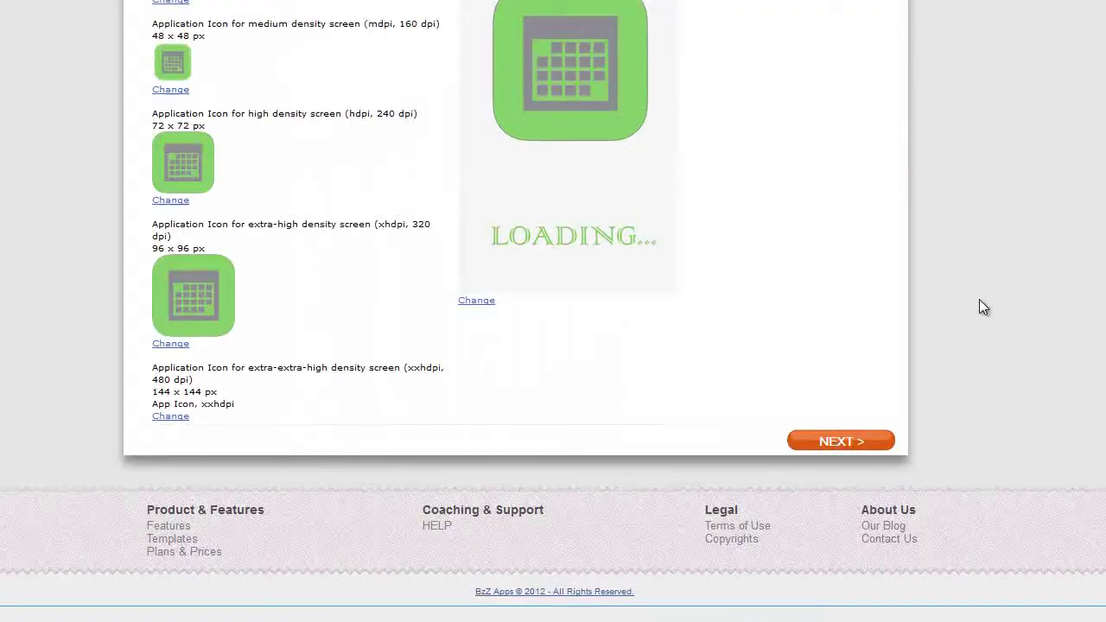
click(178, 417)
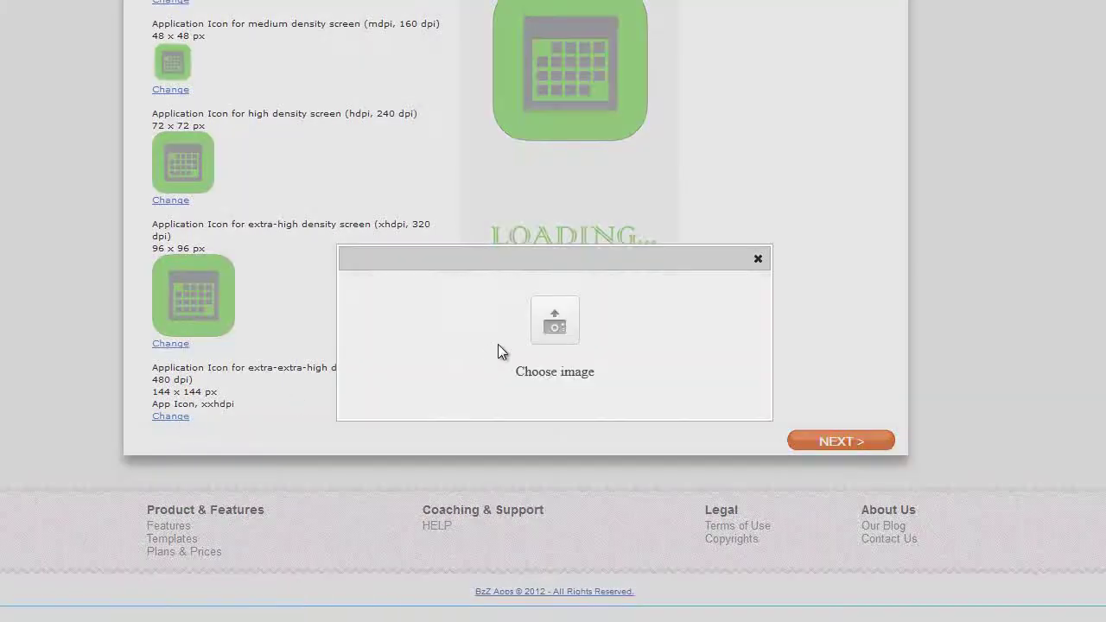
click(556, 327)
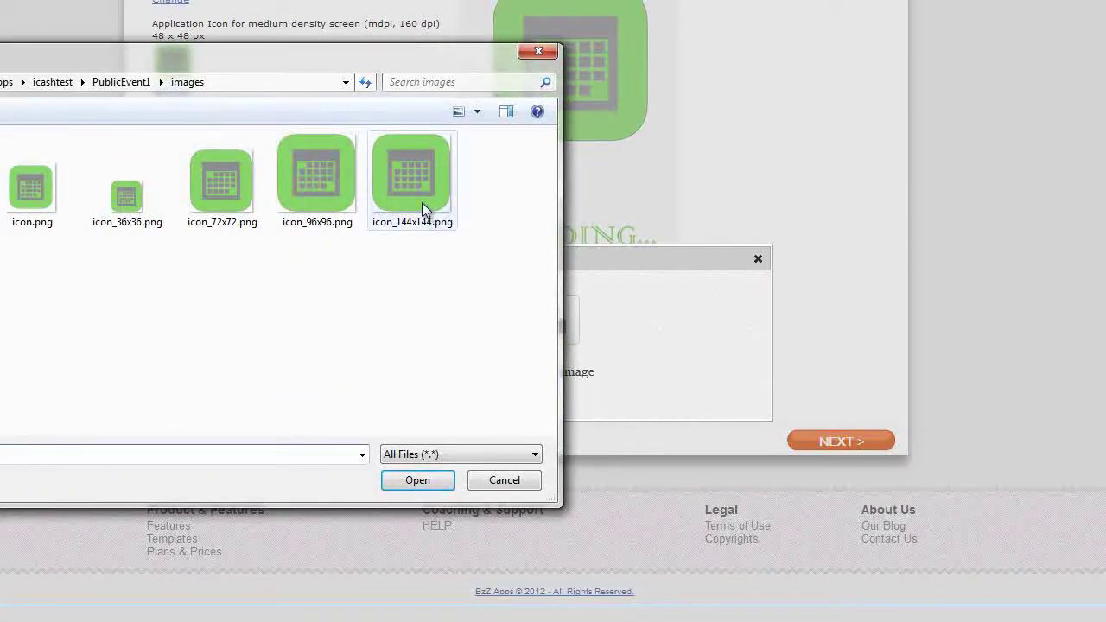
click(422, 202)
click(423, 481)
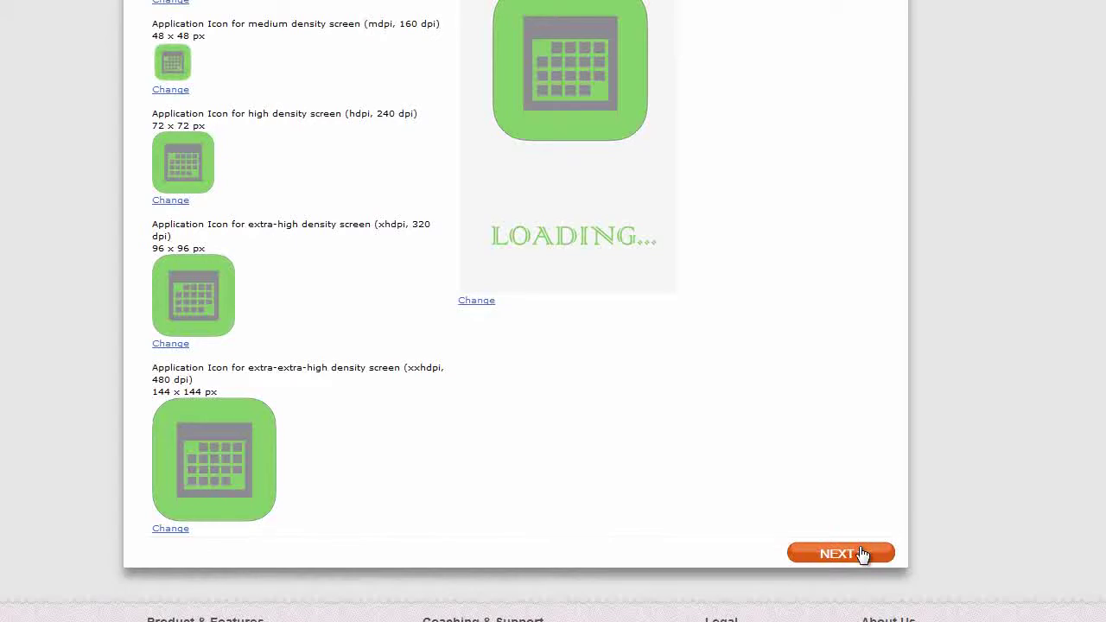
click(862, 554)
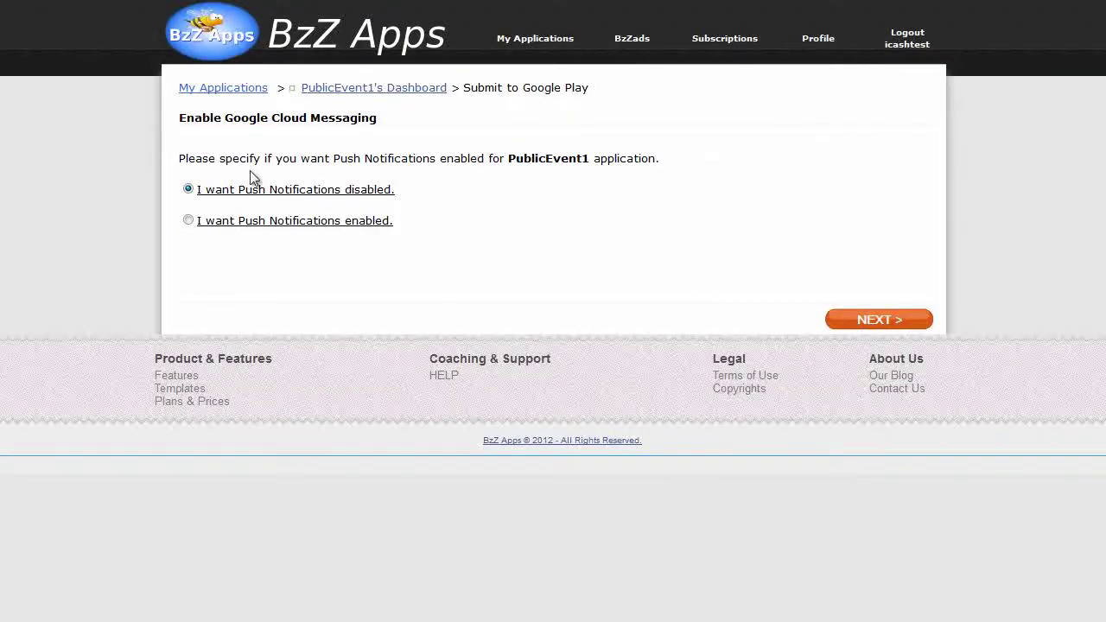
Keep push notifications disabled, and remove the phone status, record audio and camera permissions before continuing to the version details.
click(870, 322)
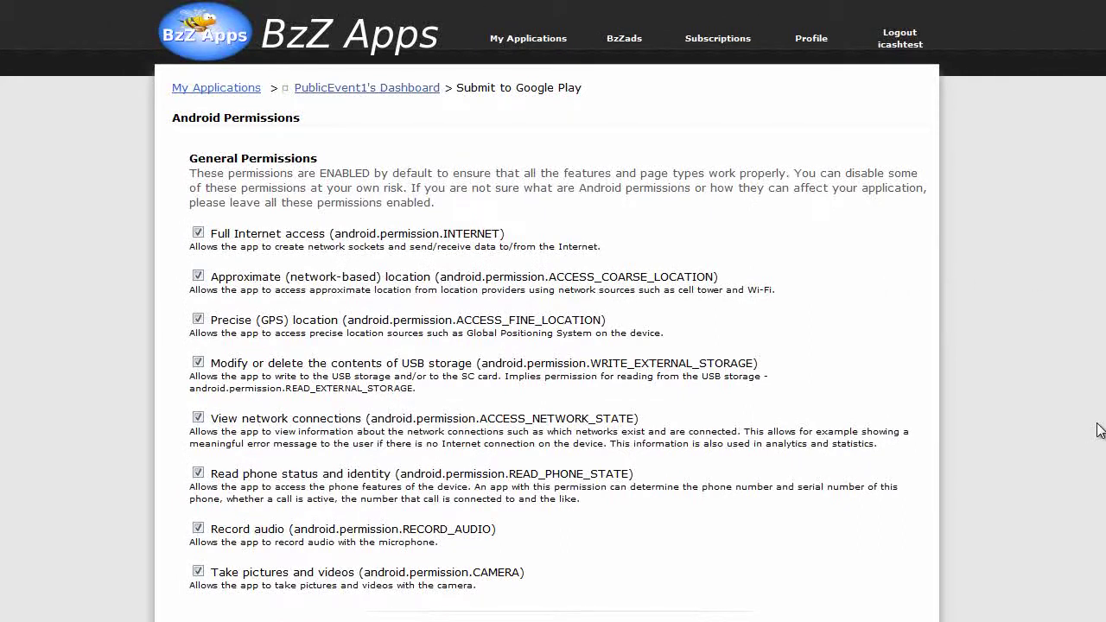
click(198, 476)
click(198, 529)
click(198, 572)
scroll(1105, 541, down, 5)
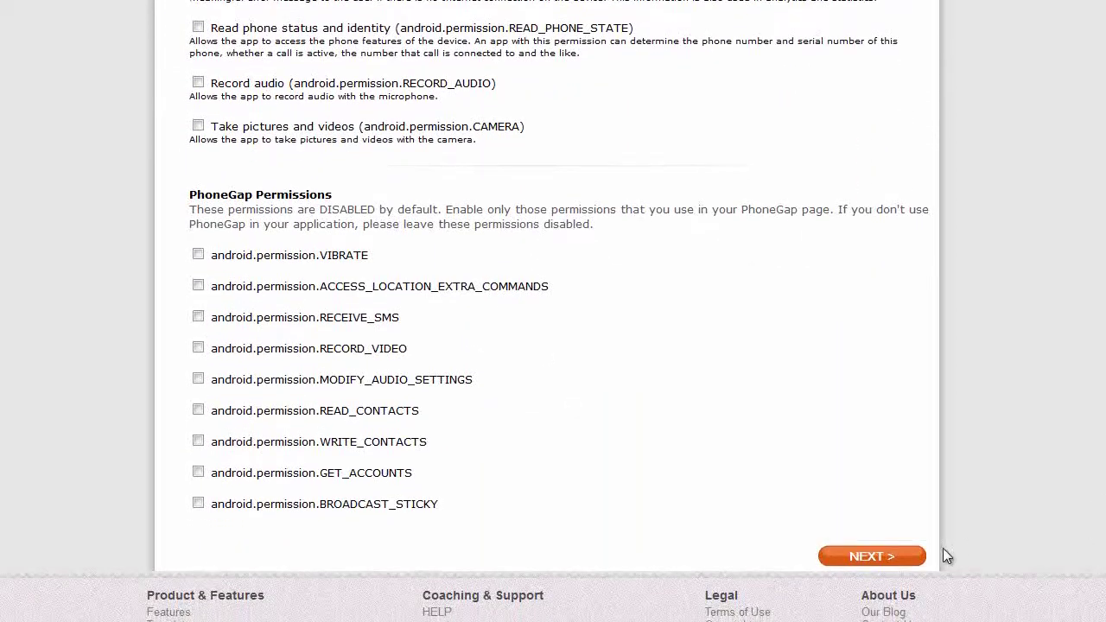
click(892, 559)
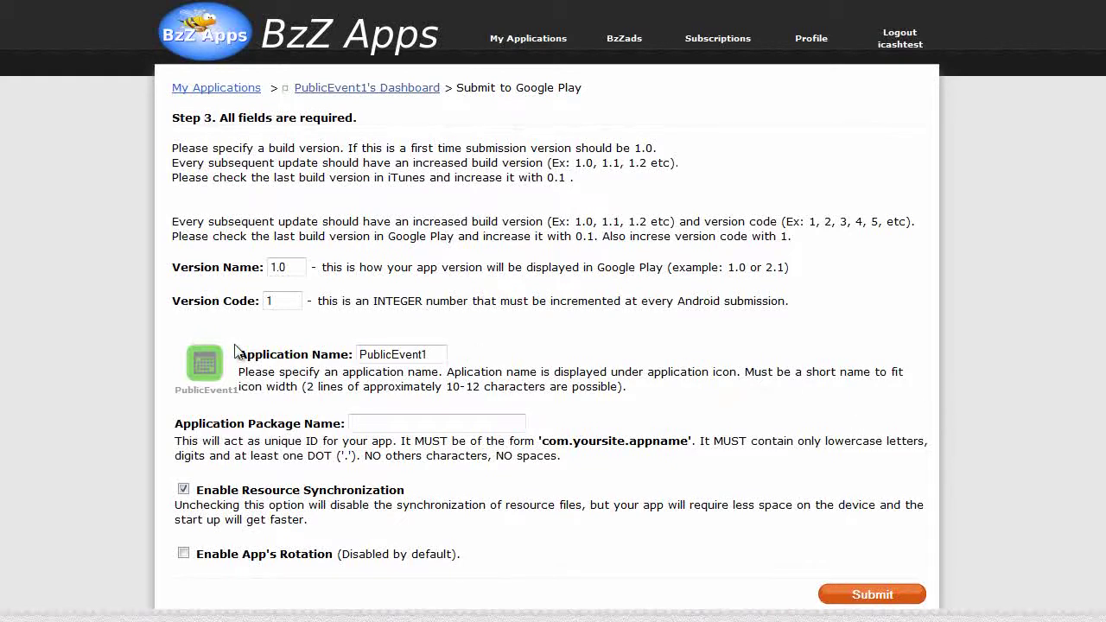
Enable the app's rotation, set the application package name to com.bzzapps.publicevents1 and submit the build request.
click(183, 554)
scroll(951, 519, down, 1)
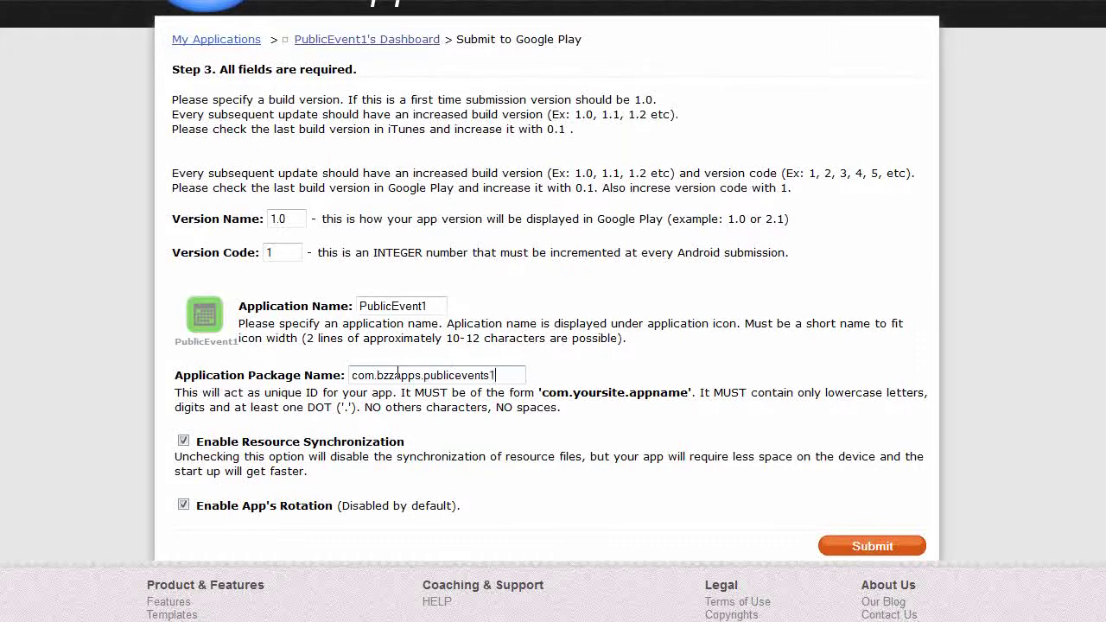
click(862, 550)
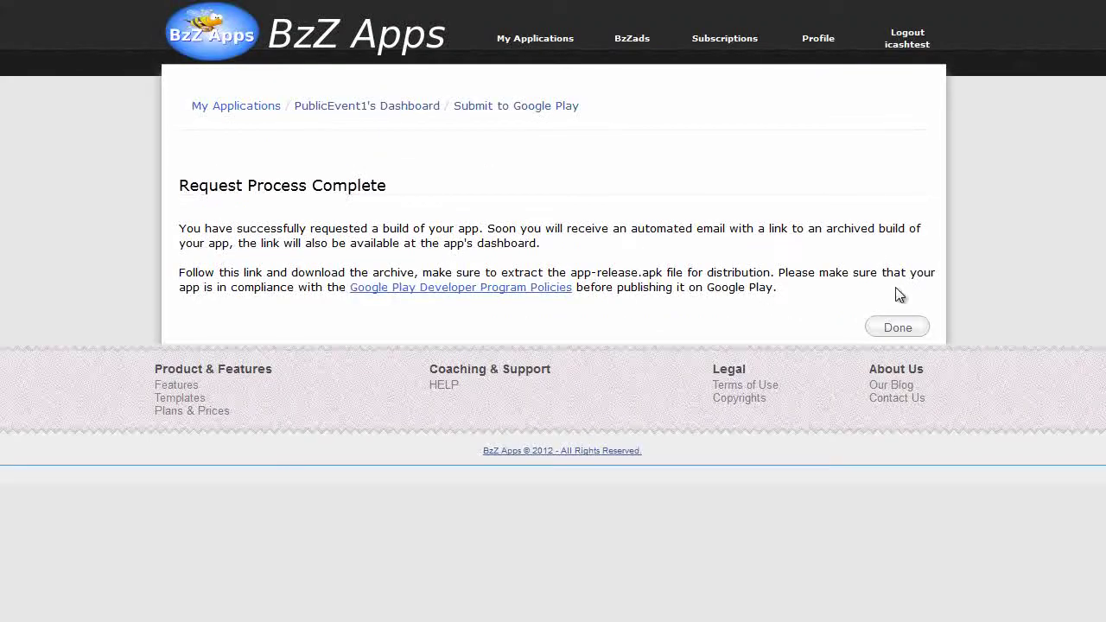
Finish the build request and open PublicEvent1's dashboard from the applications list.
click(902, 333)
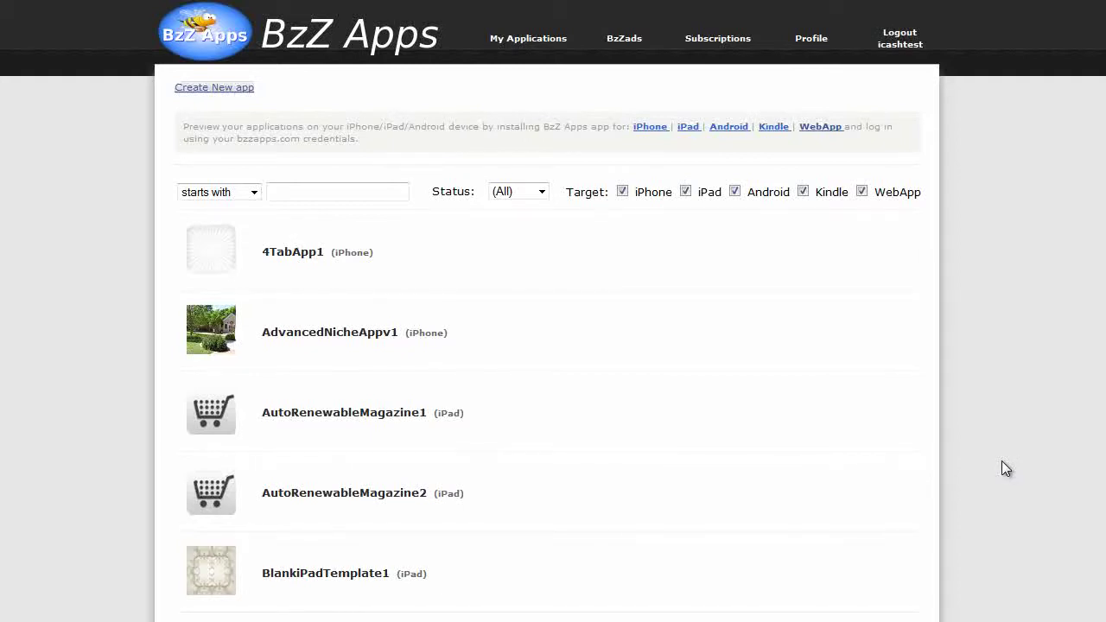
scroll(1104, 281, down, 20)
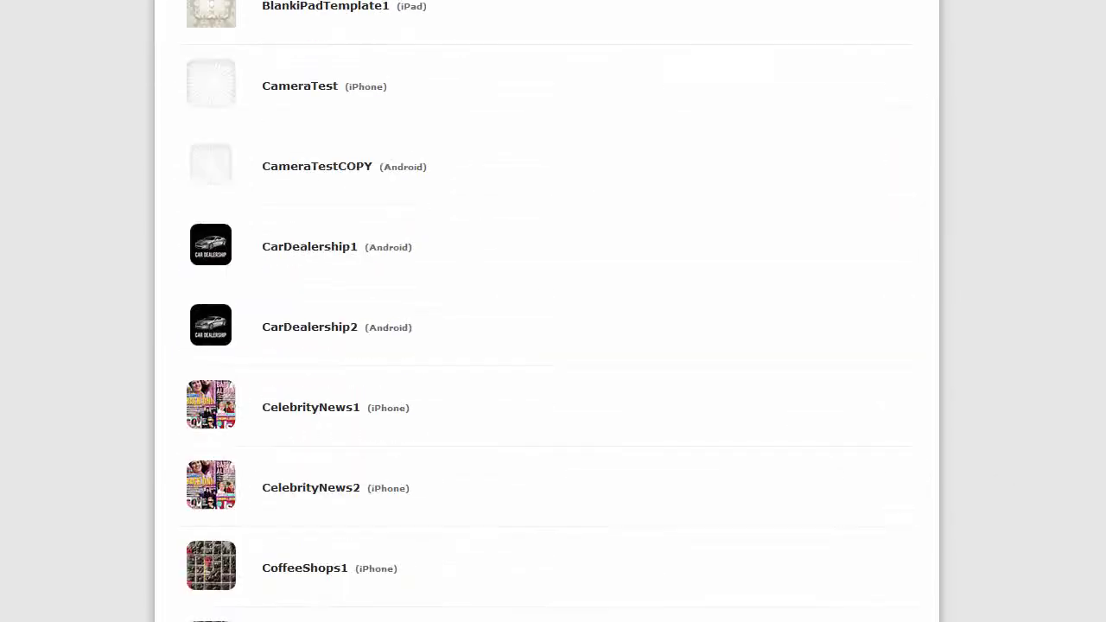
scroll(1105, 281, down, 5)
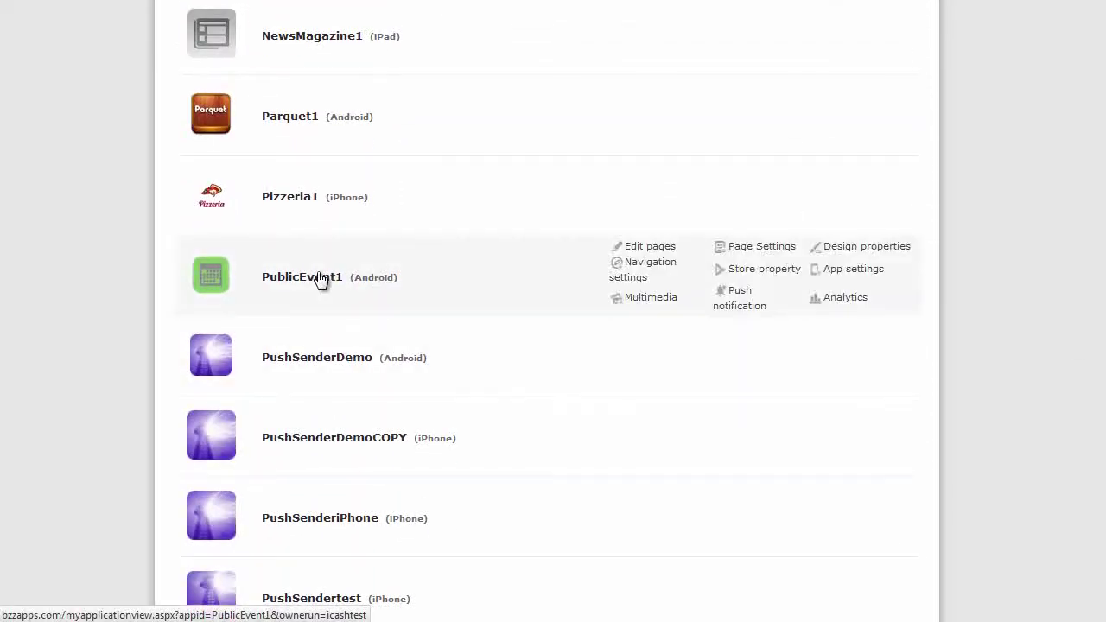
click(320, 278)
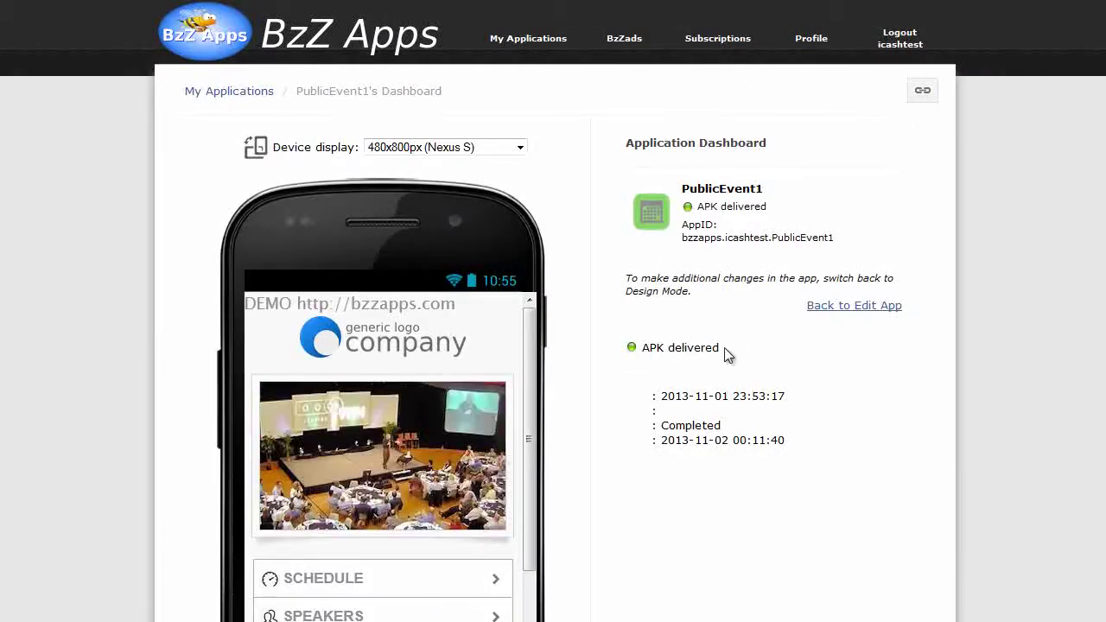
Switch PublicEvent1 back to edit mode and download its last build, PublicEvent1.zip, into the local PublicEvent1 folder.
click(876, 307)
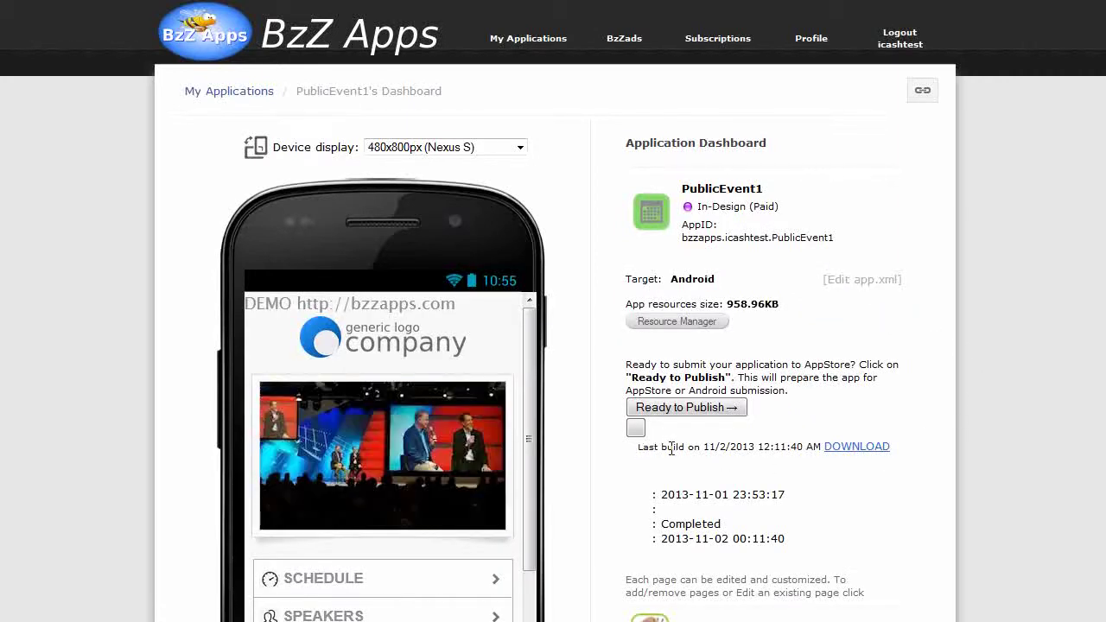
click(836, 449)
click(599, 266)
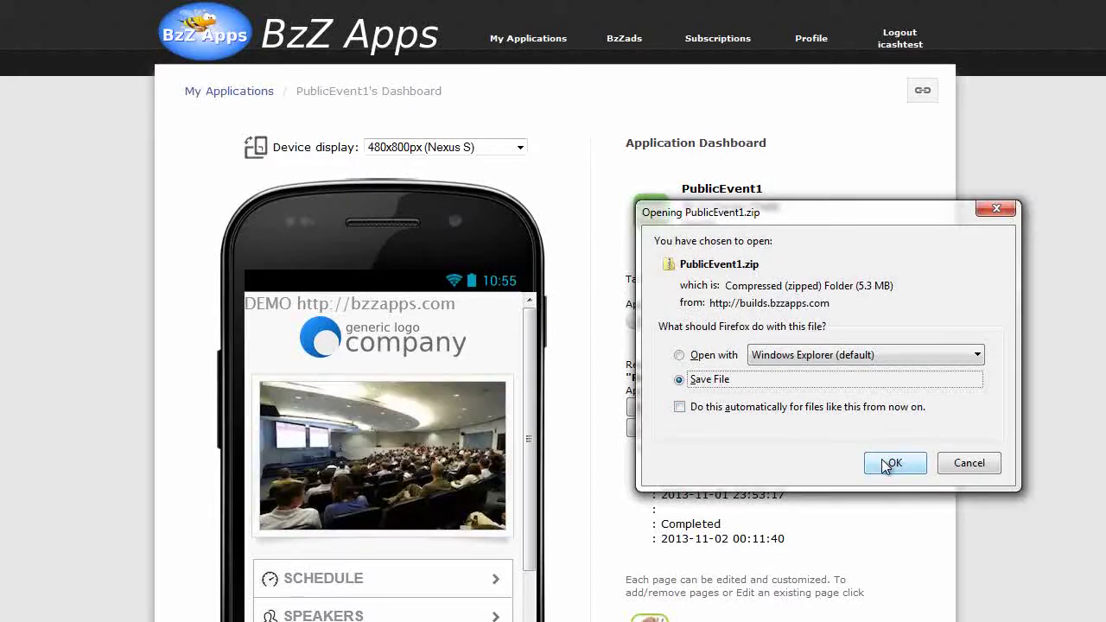
click(882, 459)
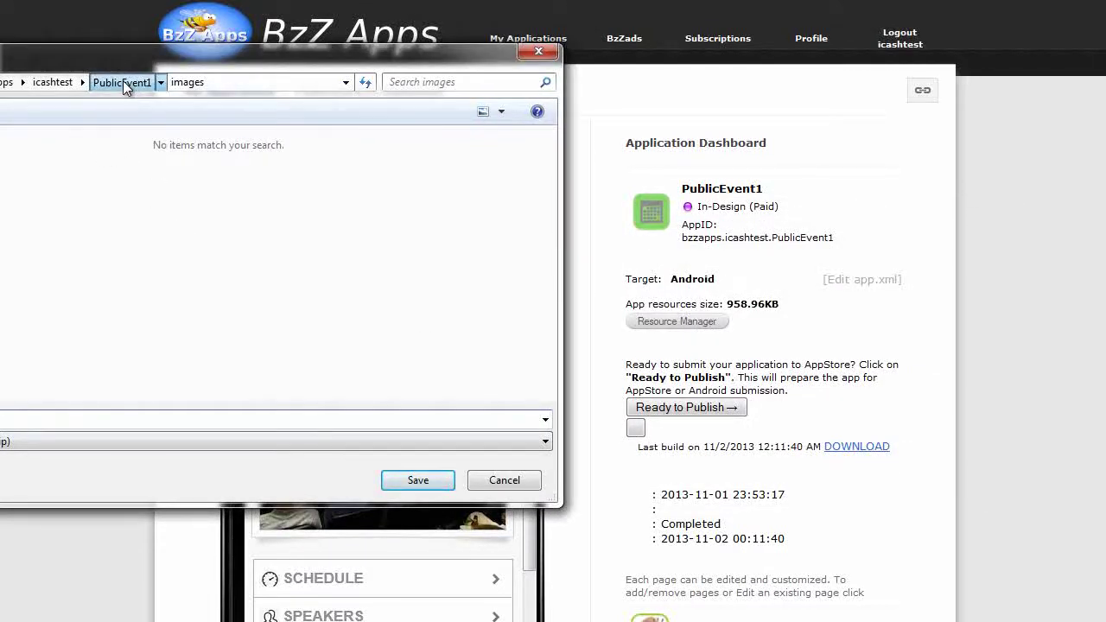
click(123, 80)
click(417, 482)
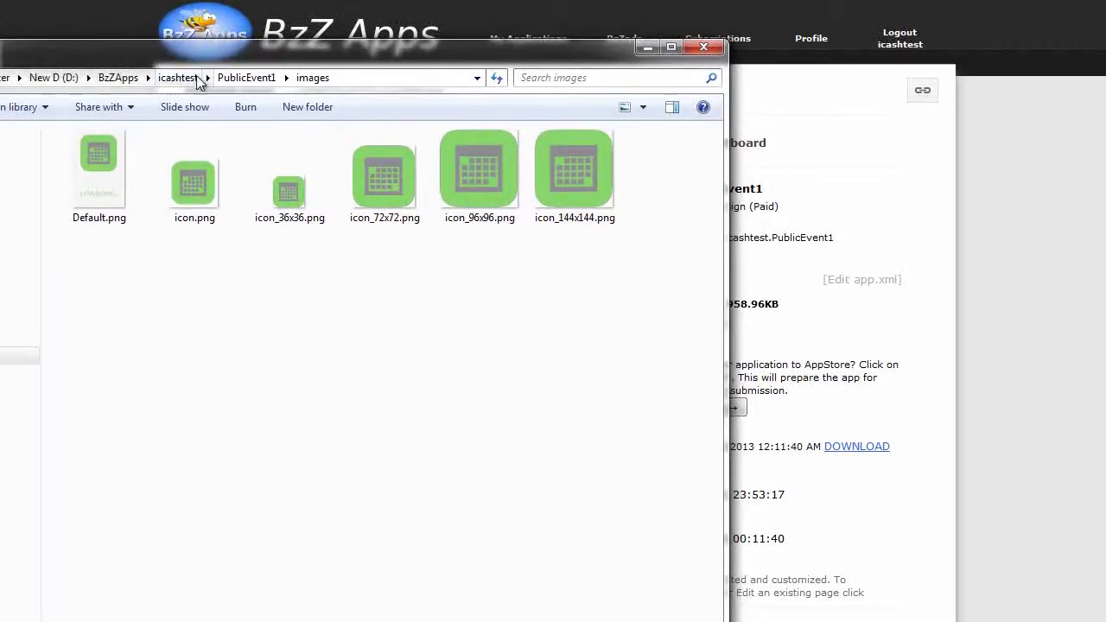
Extract PublicEvent1.zip to D:\BzZApps\icashtest\PublicEvent1\PublicEvent1 and open the extracted PublicEvent1 folder.
click(229, 79)
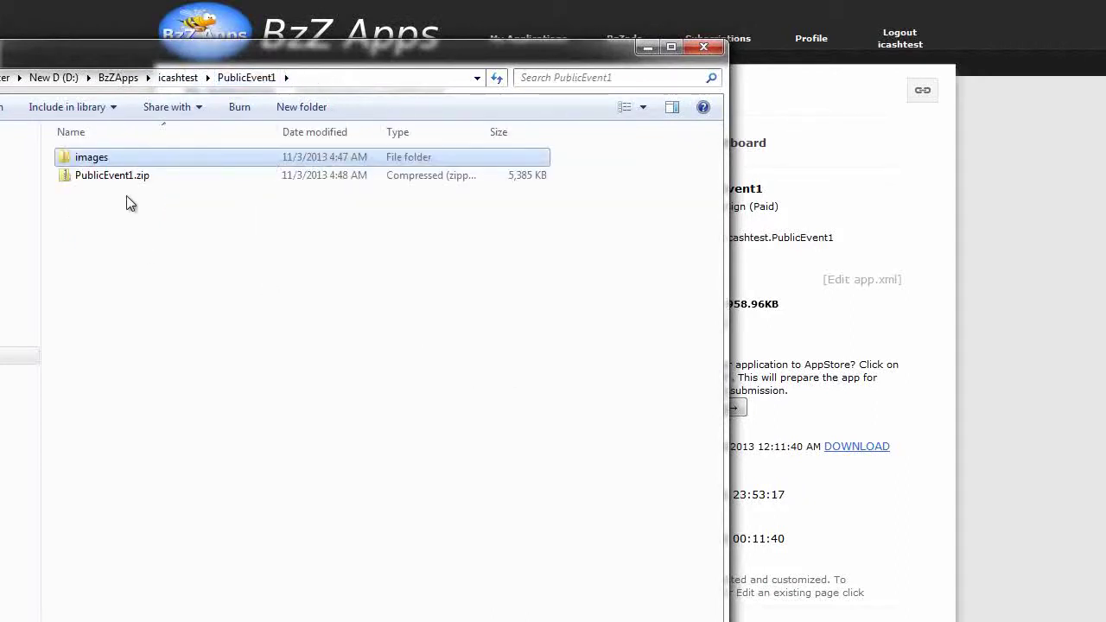
double_click(102, 180)
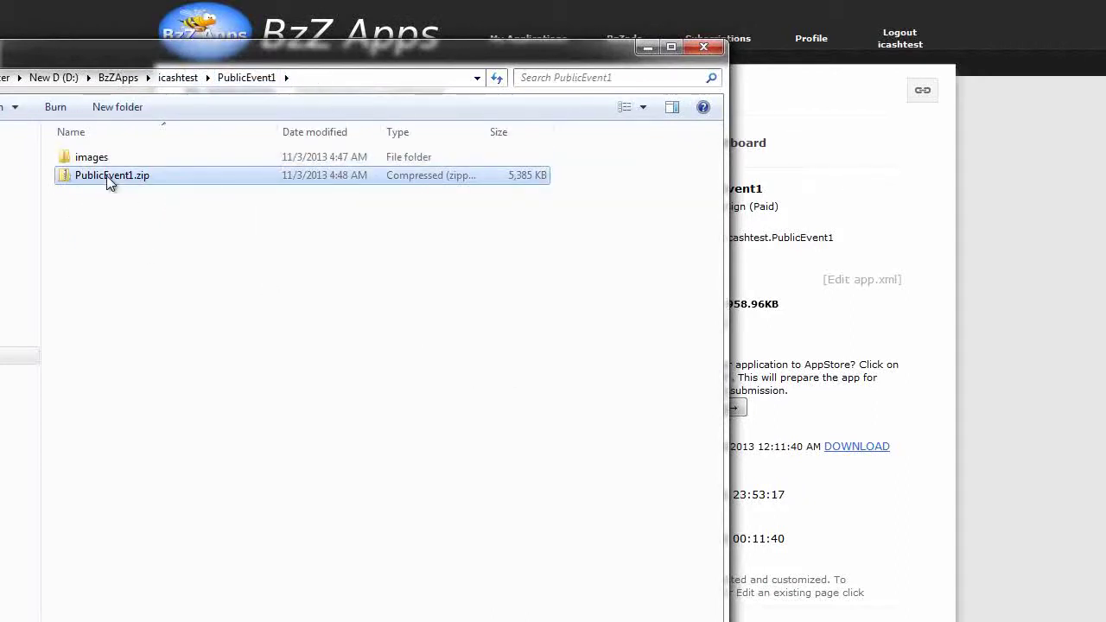
double_click(103, 154)
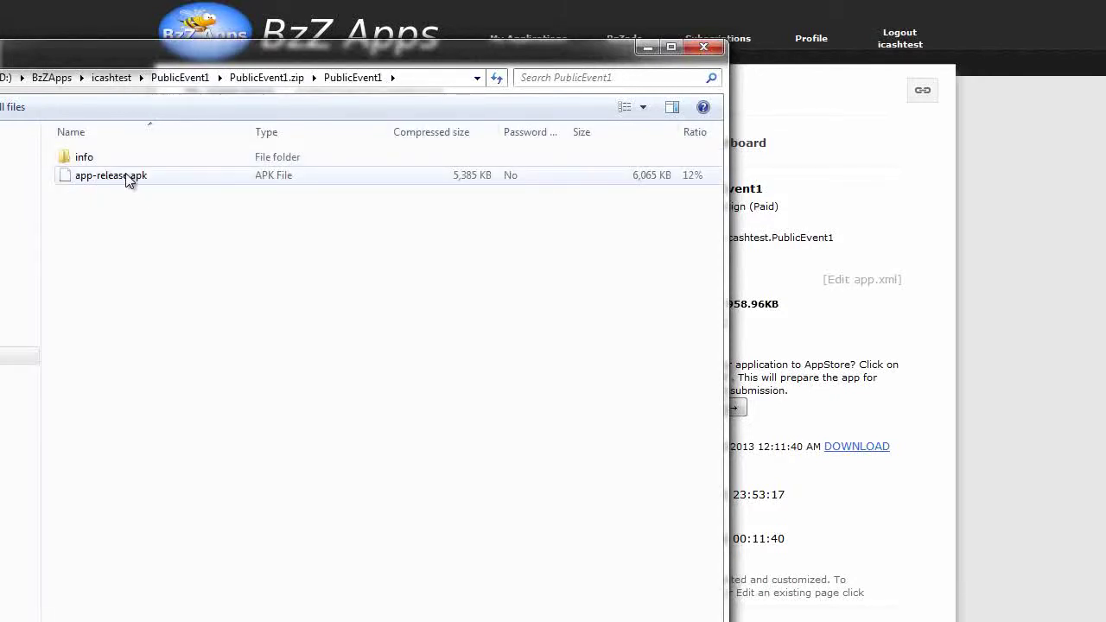
click(2, 110)
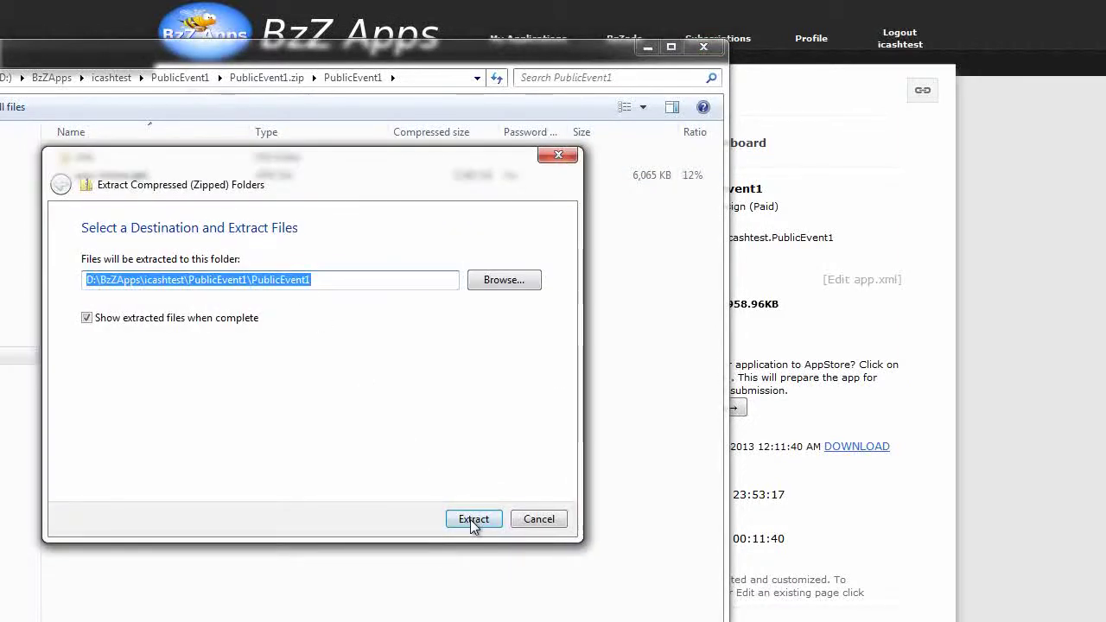
click(474, 520)
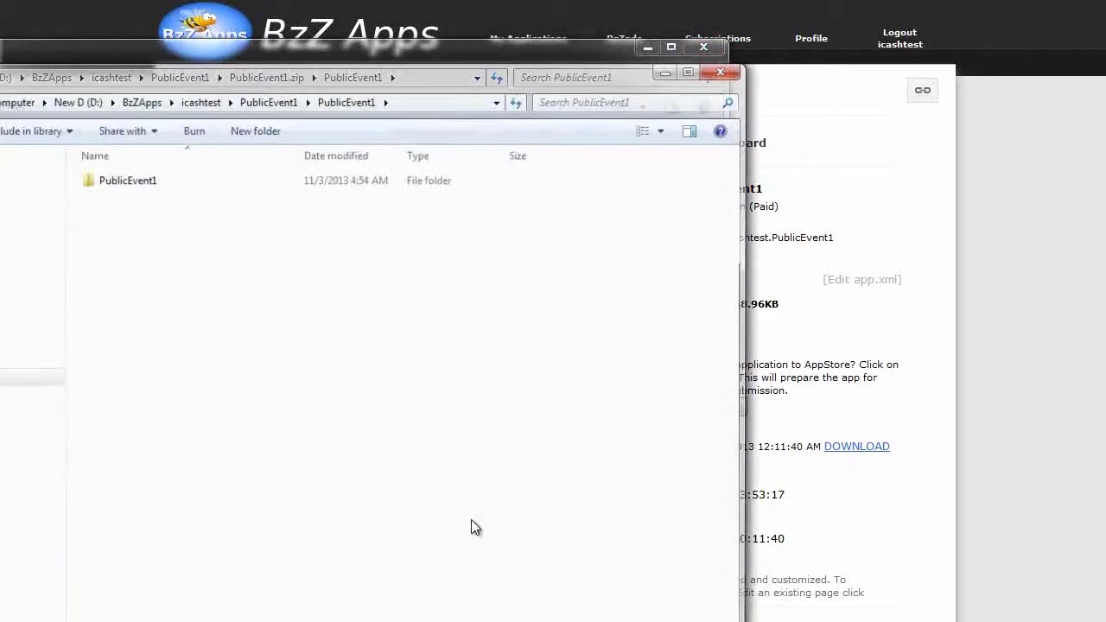
click(118, 178)
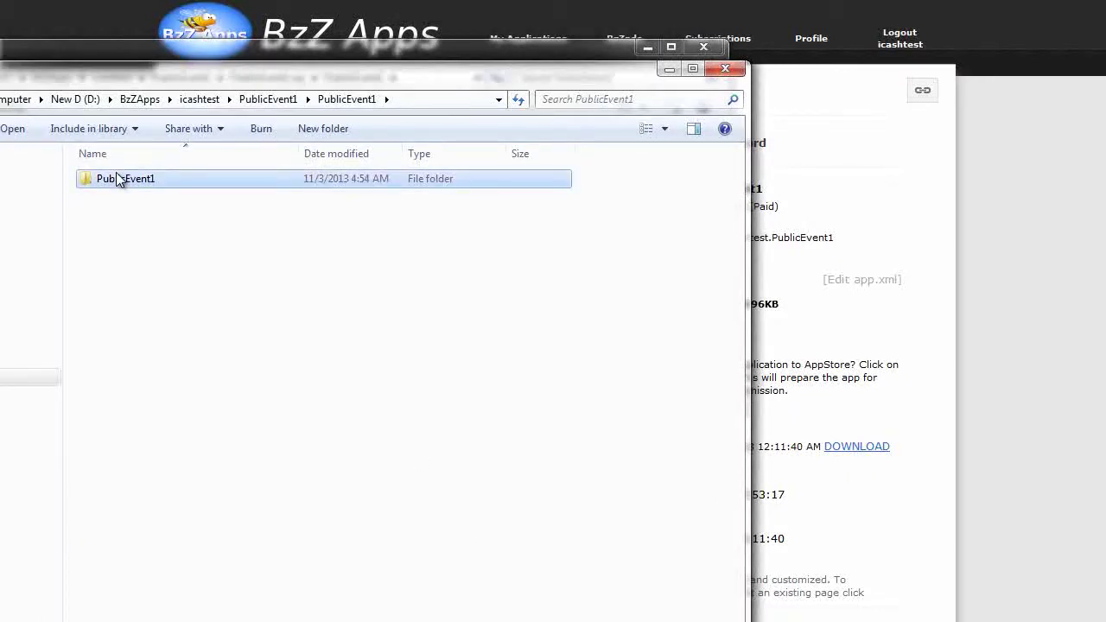
double_click(118, 178)
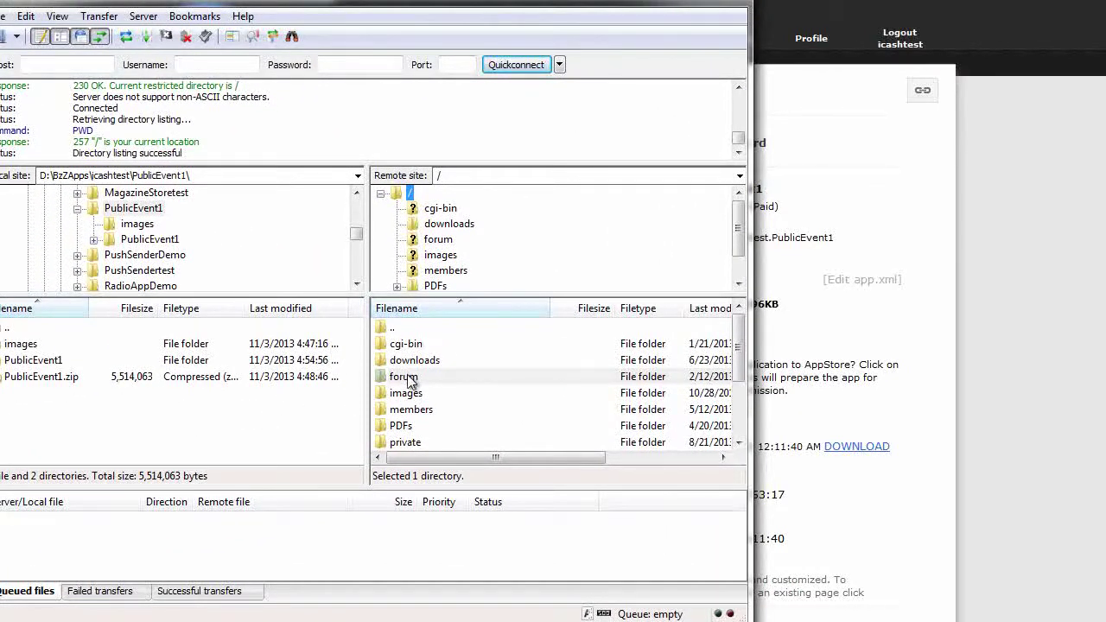
Create a new directory named demo in the root of the remote site.
right_click(502, 362)
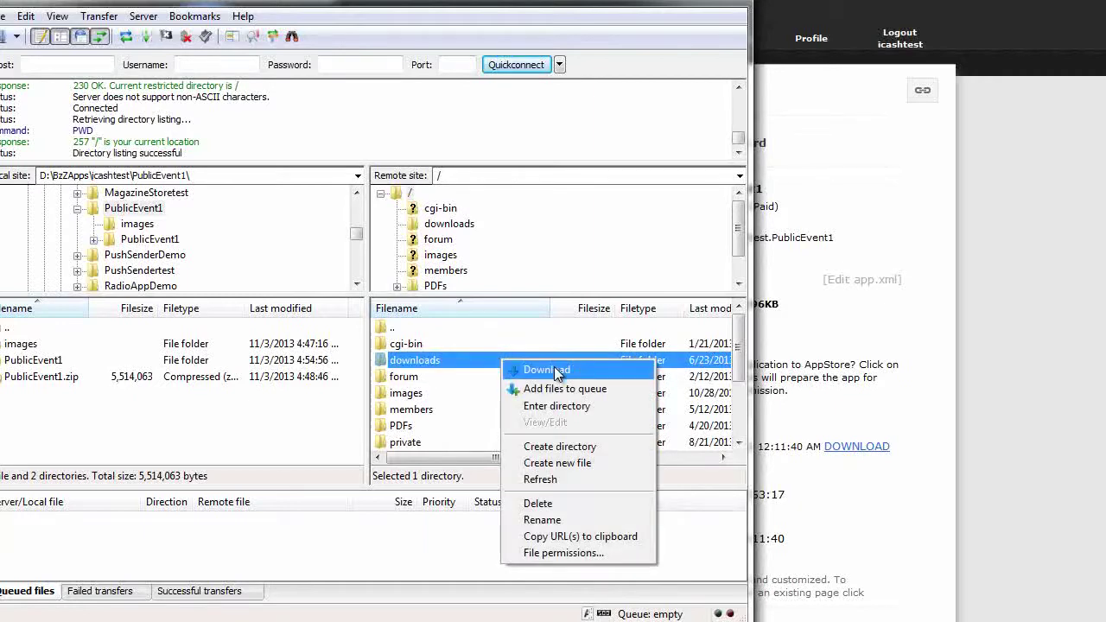
click(543, 447)
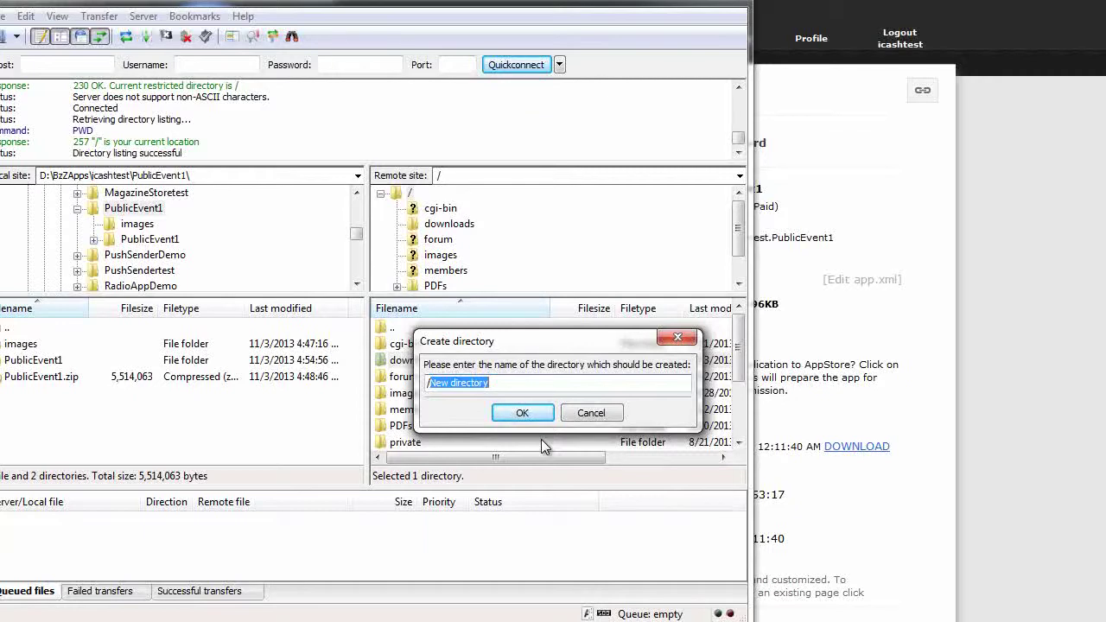
text(demo)
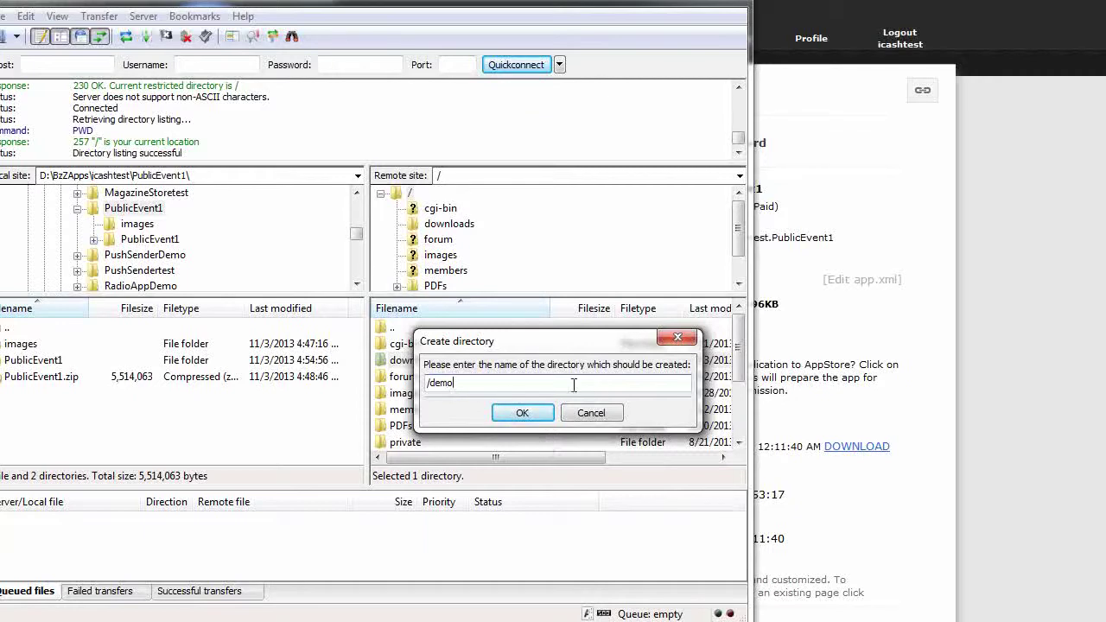
click(529, 413)
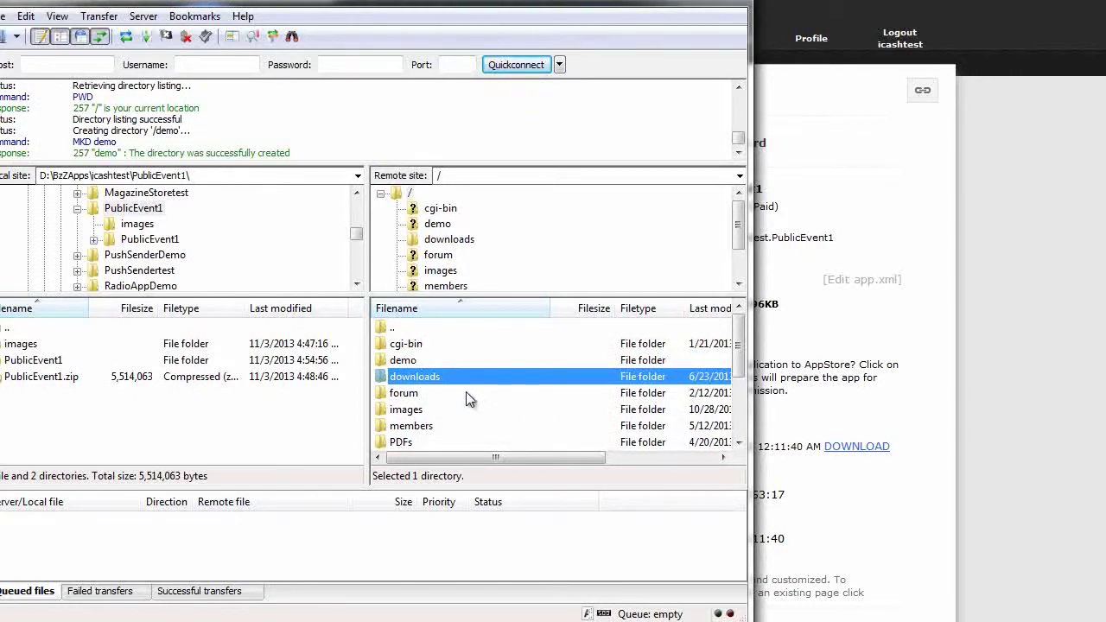
Upload app-release.apk from the innermost local PublicEvent1 folder to the remote demo directory and open that directory.
click(489, 360)
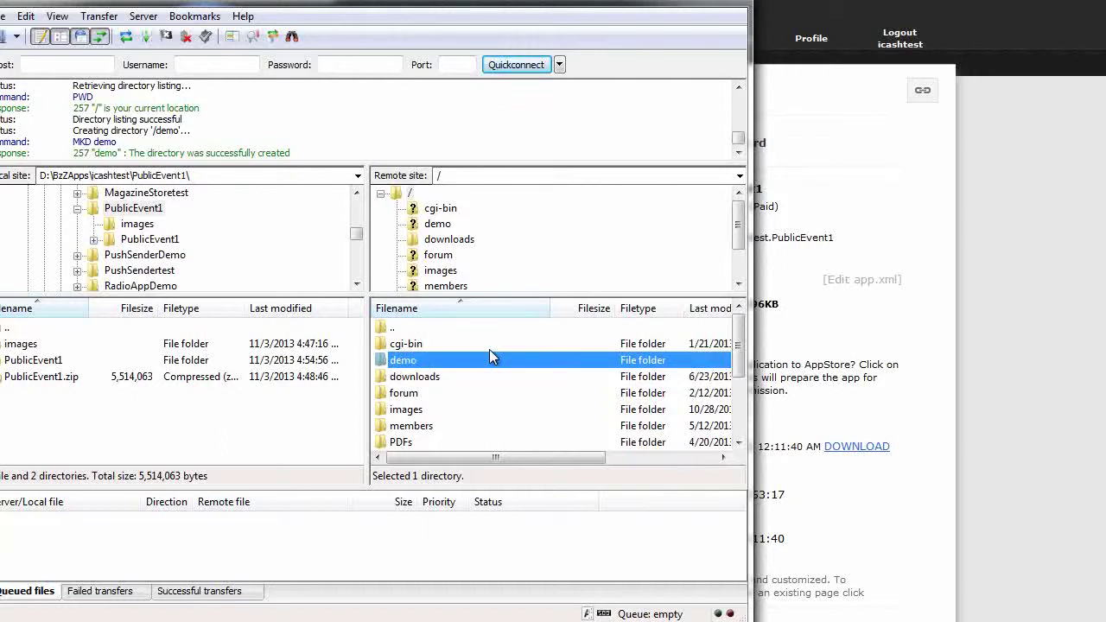
double_click(39, 361)
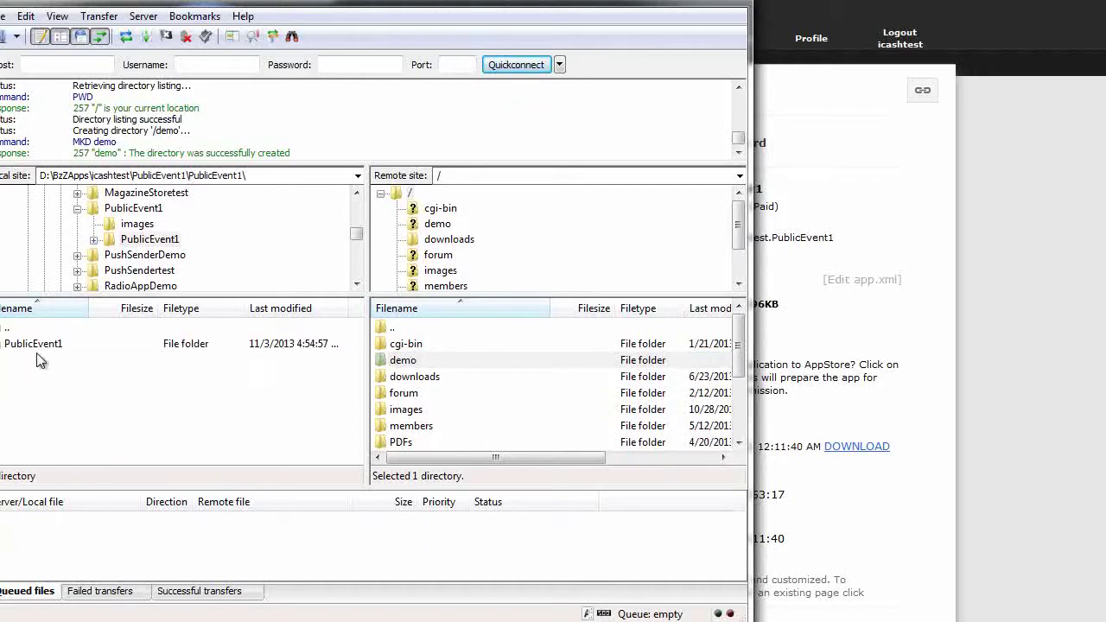
click(38, 347)
double_click(34, 344)
drag(39, 362, 407, 366)
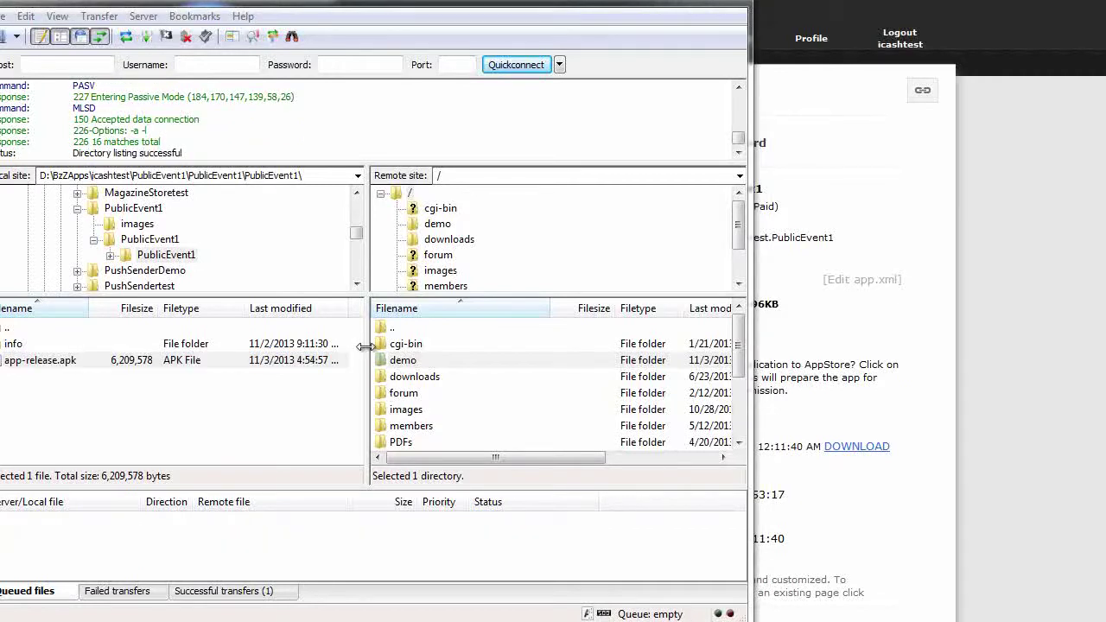
double_click(407, 361)
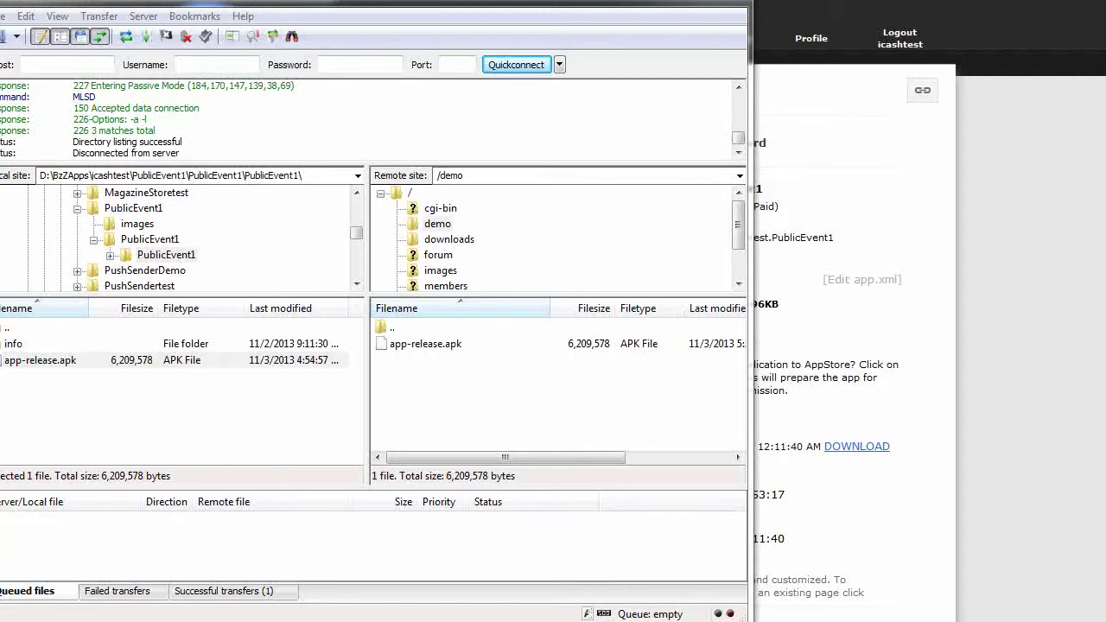
Rename the uploaded app-release.apk in the remote demo directory to EventDemo.apk.
right_click(439, 346)
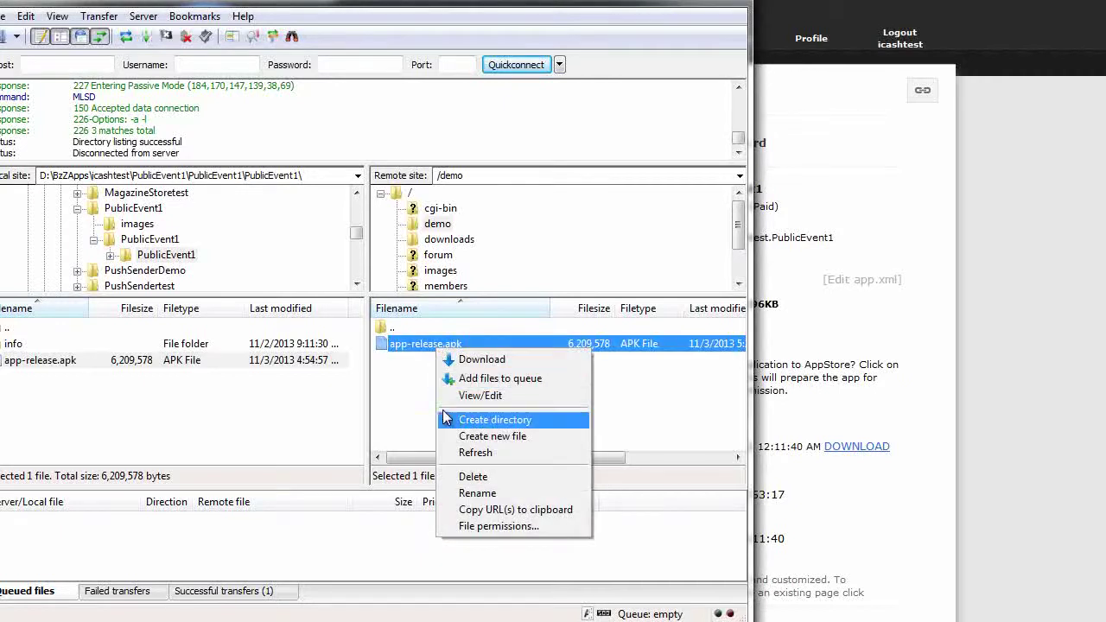
click(484, 492)
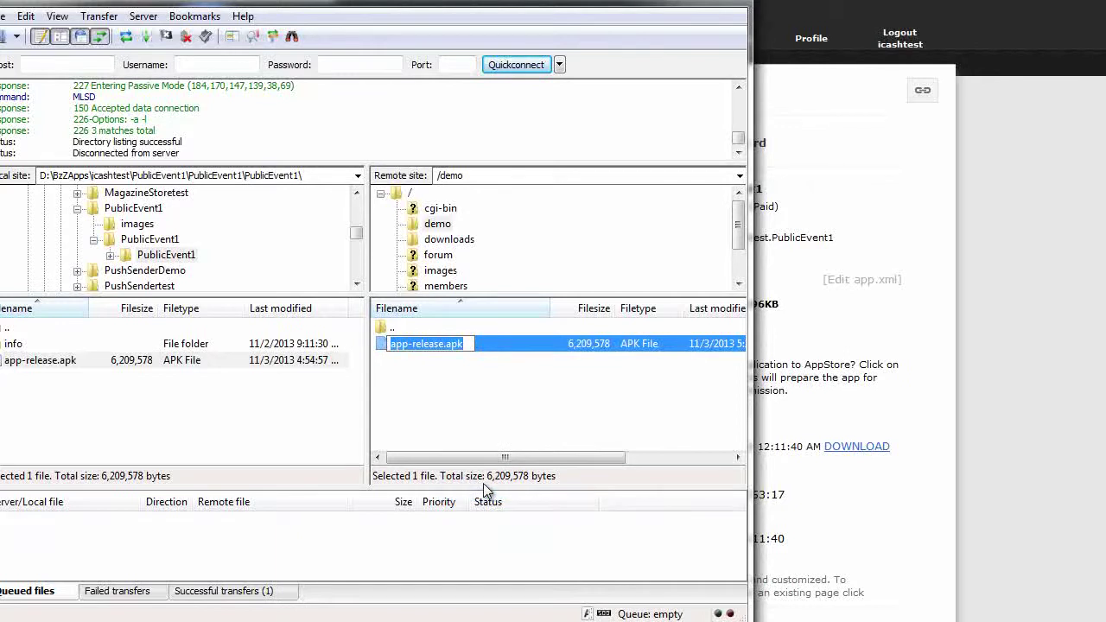
text(Event)
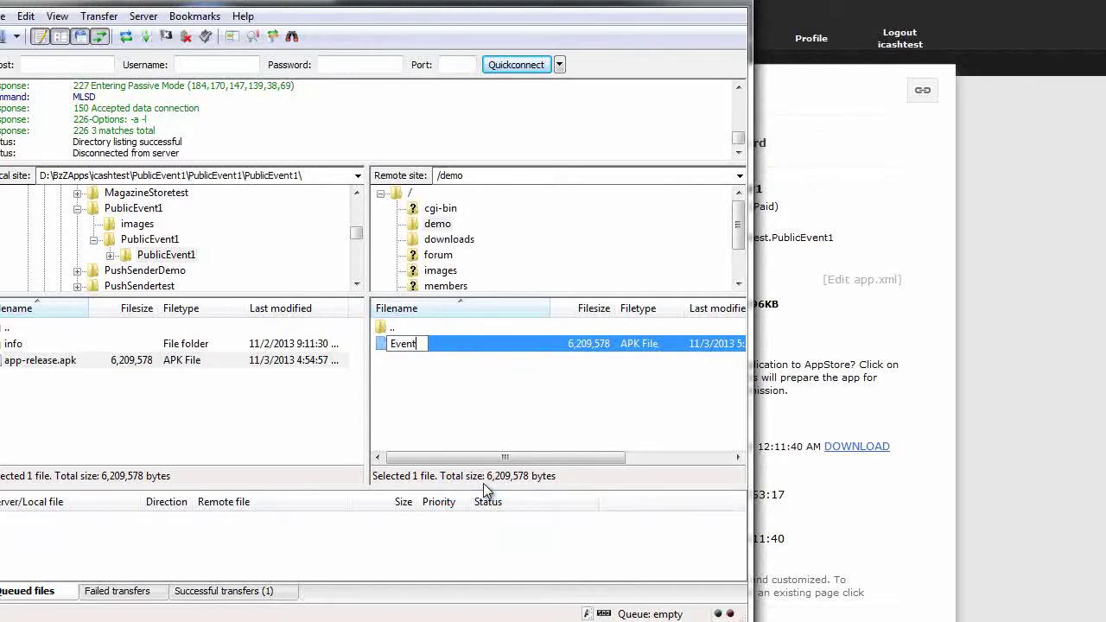
text(Demo.apk)
key(Return)
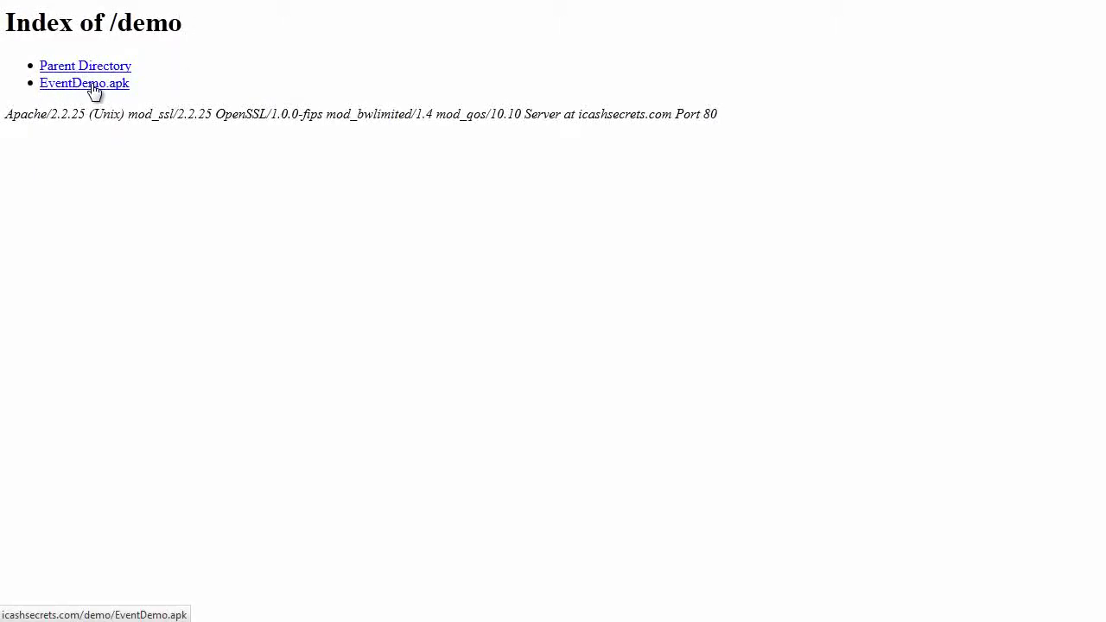
In the browser, copy the EventDemo.apk link from the /demo index page, then paste it into a blank Notepad document and select it.
right_click(102, 94)
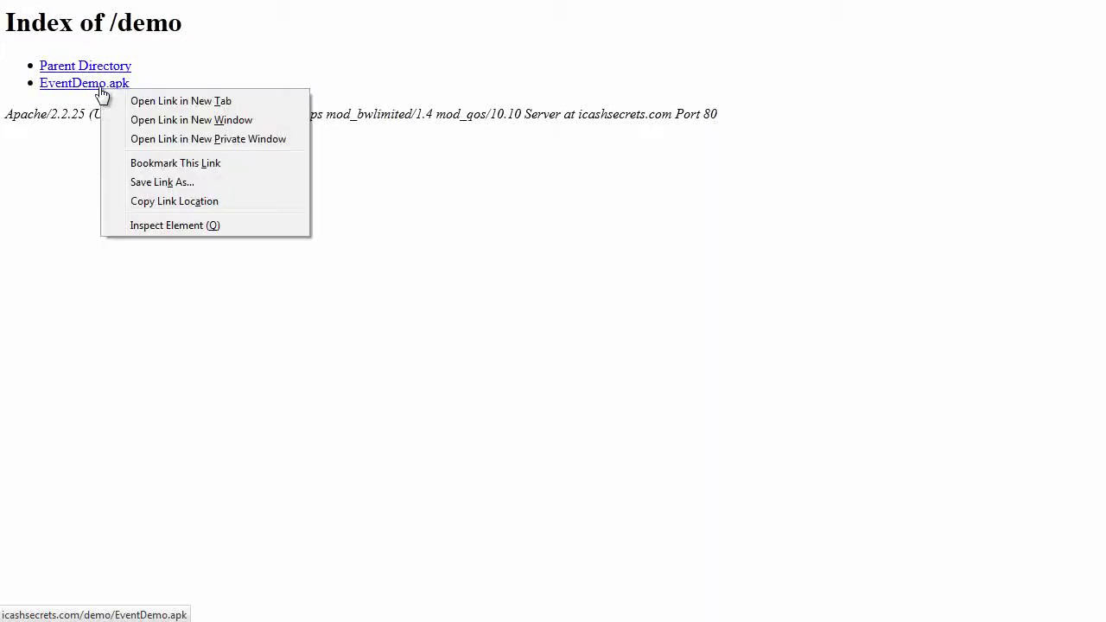
click(161, 204)
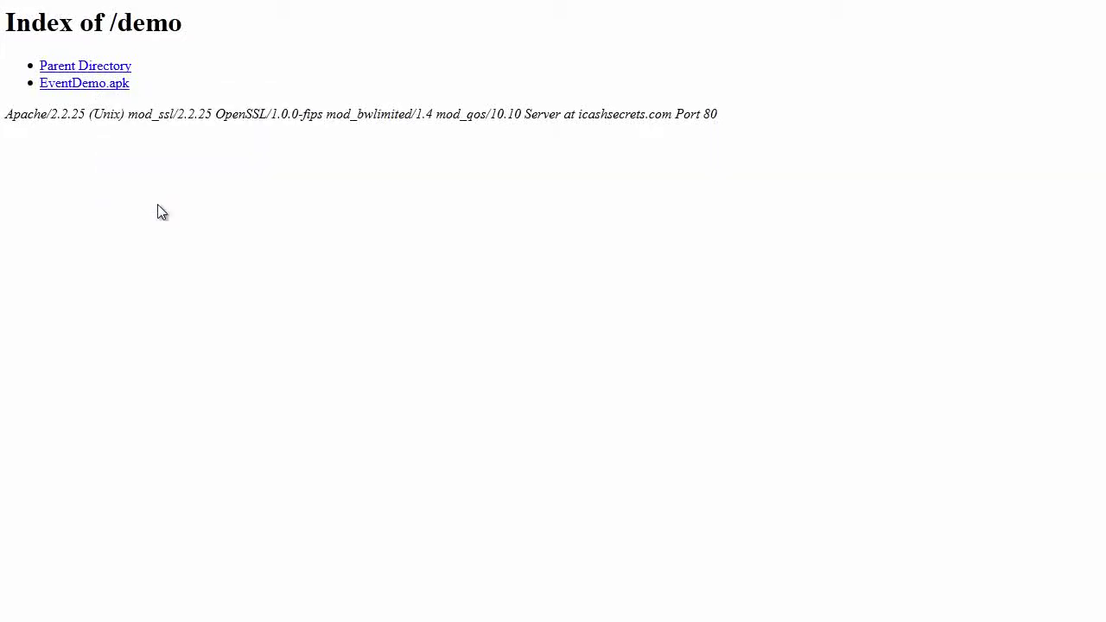
drag(358, 92, 353, 24)
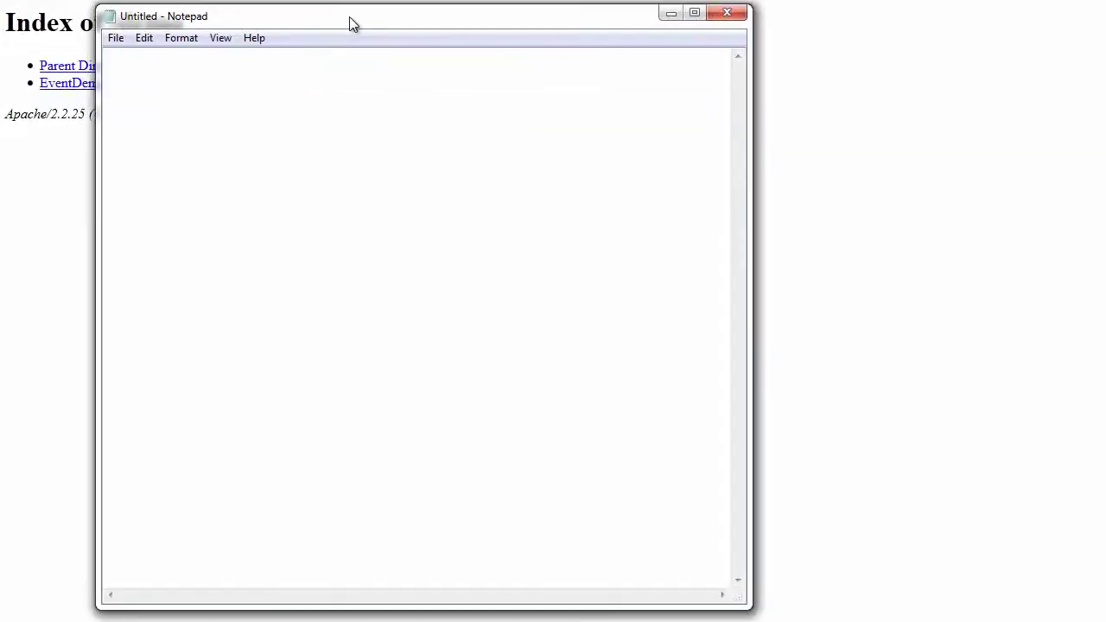
right_click(224, 78)
click(270, 153)
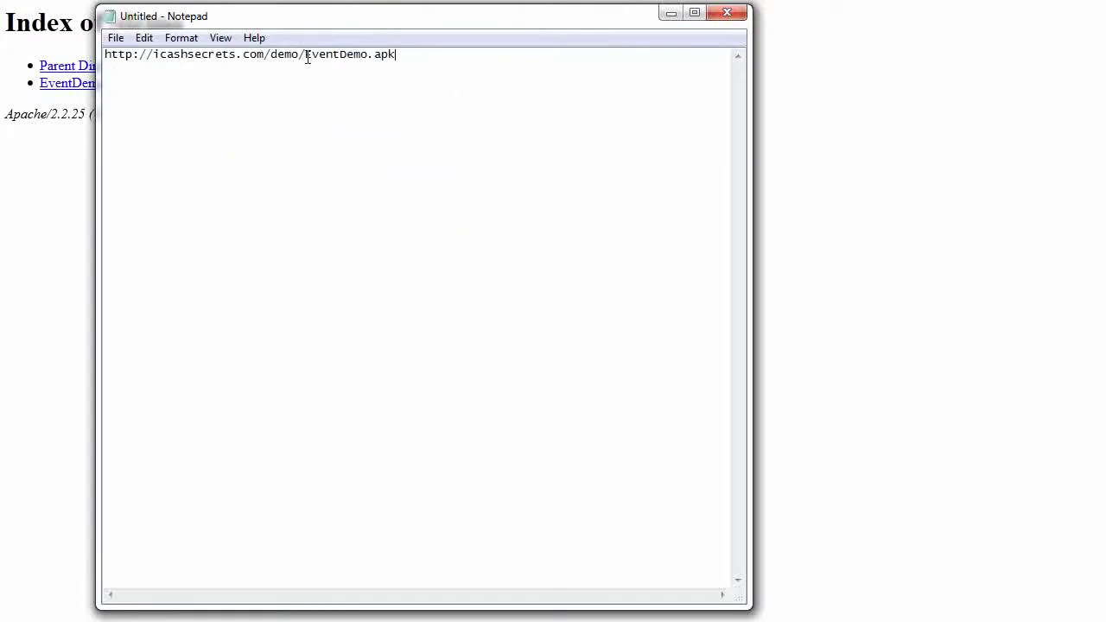
drag(423, 55, 109, 55)
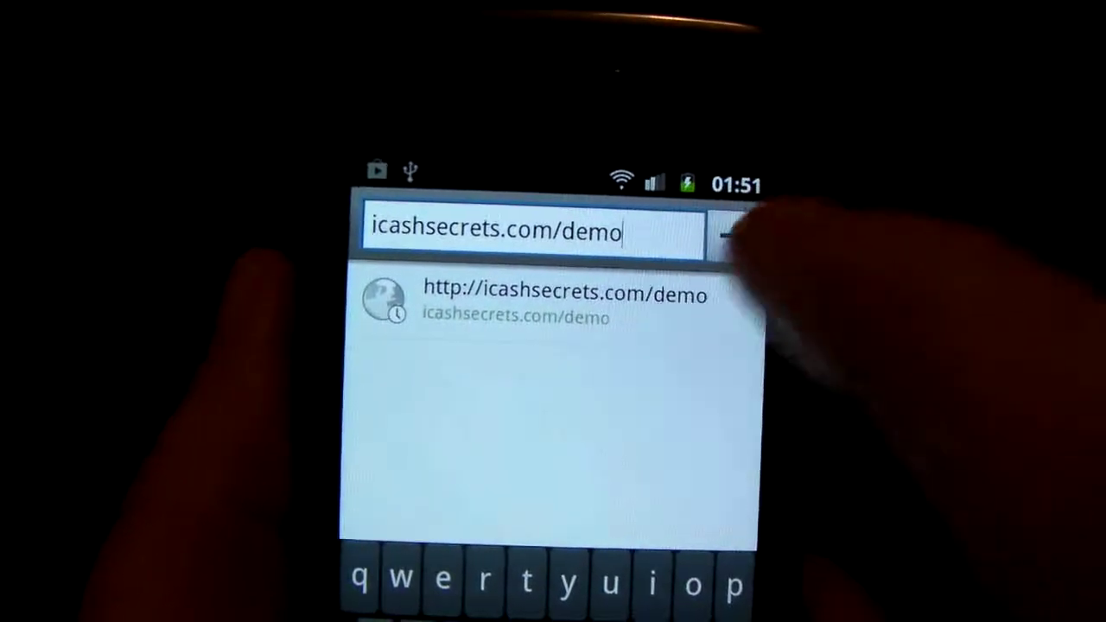
click(566, 298)
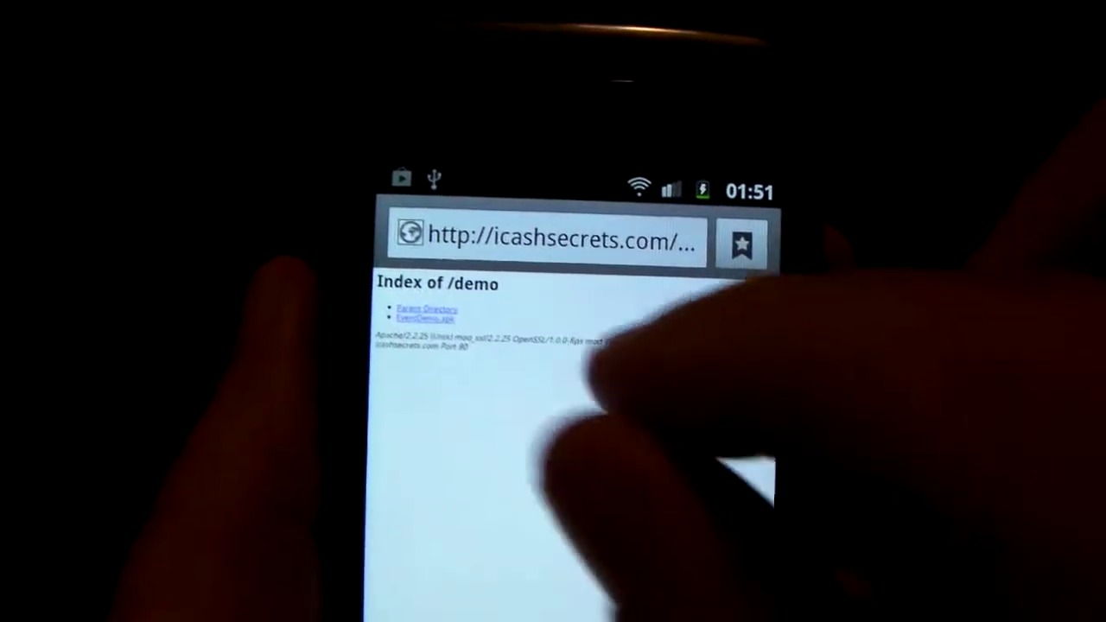
scroll(450, 398, up, 3)
scroll(562, 389, up, 3)
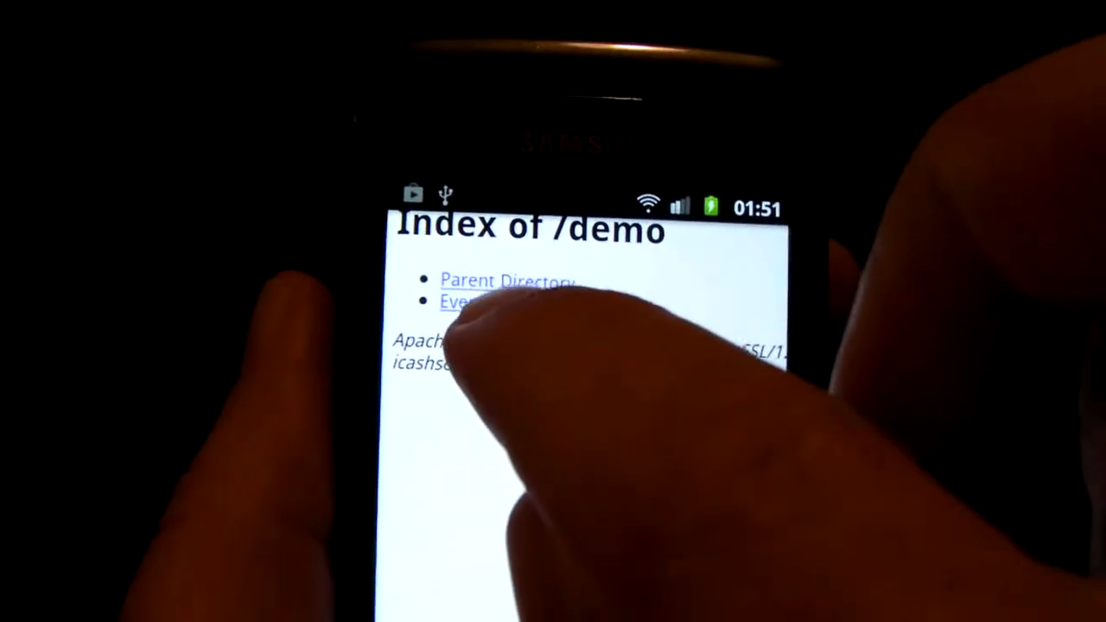
click(505, 300)
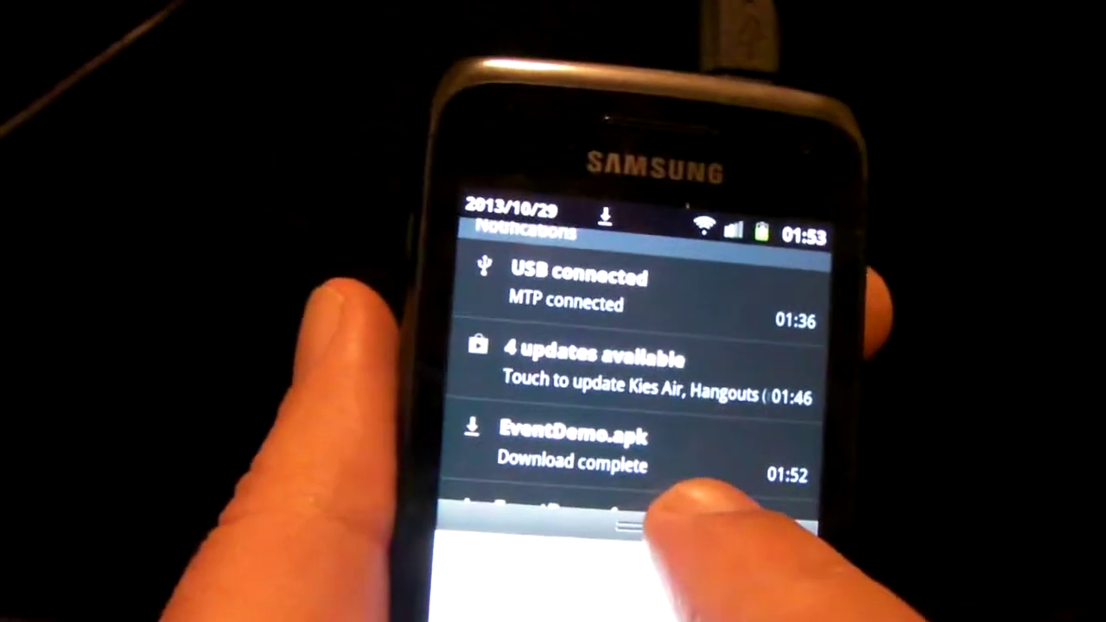
click(562, 441)
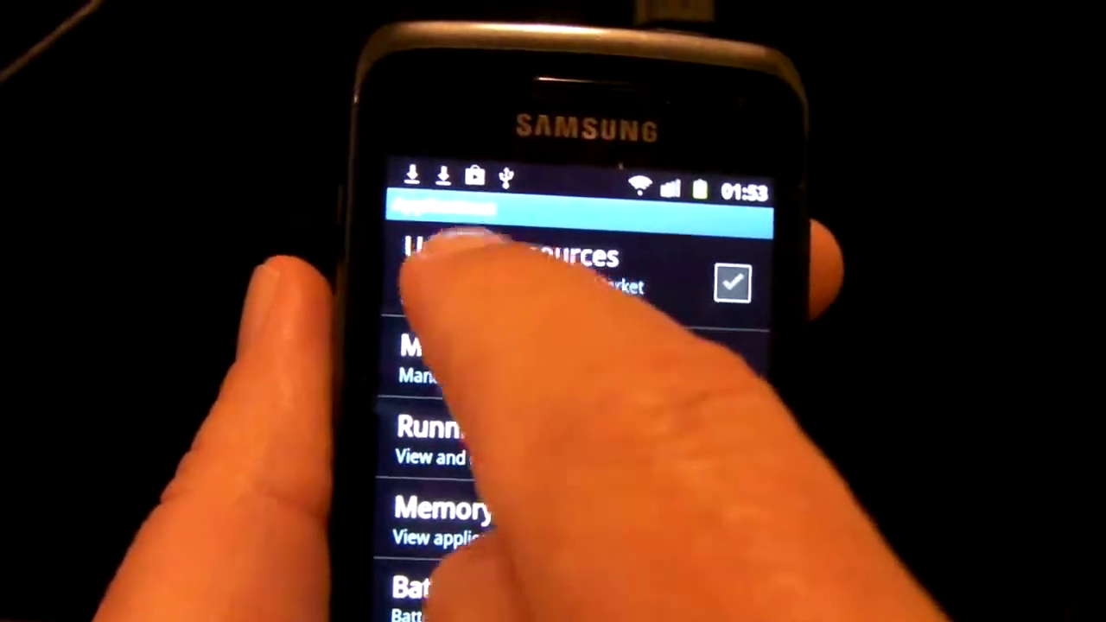
click(458, 250)
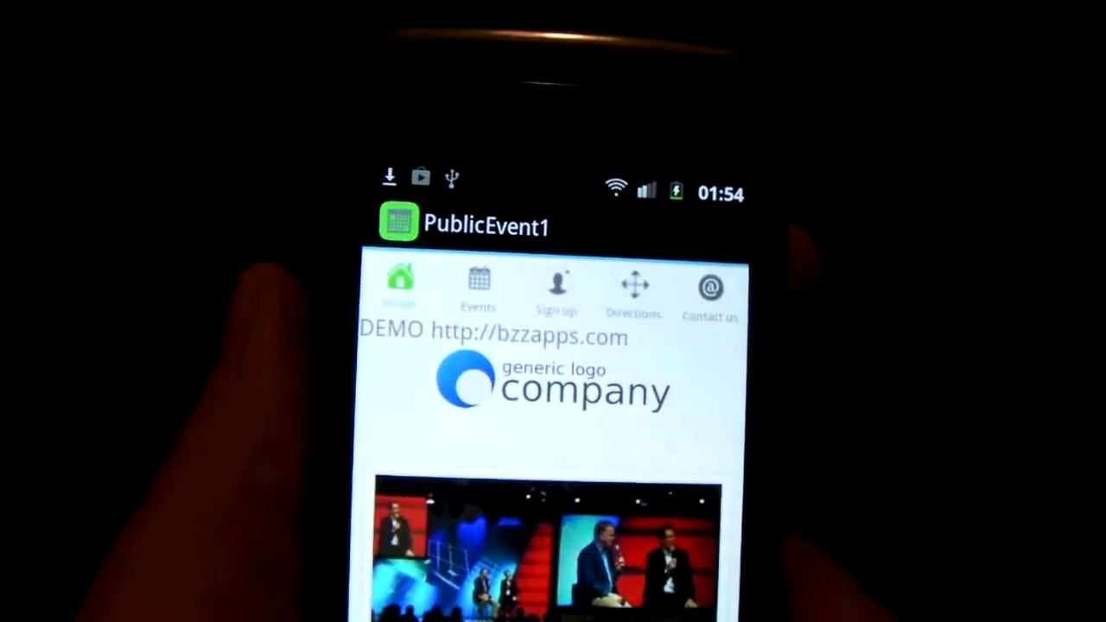
scroll(562, 484, down, 3)
scroll(562, 484, up, 5)
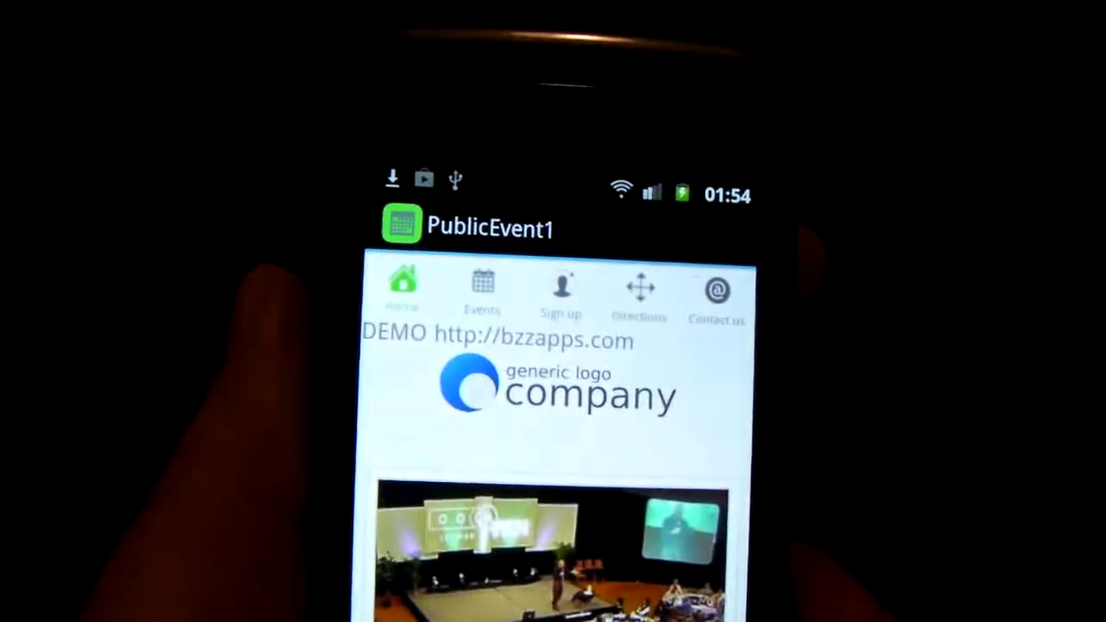
scroll(553, 467, down, 3)
scroll(553, 467, down, 2)
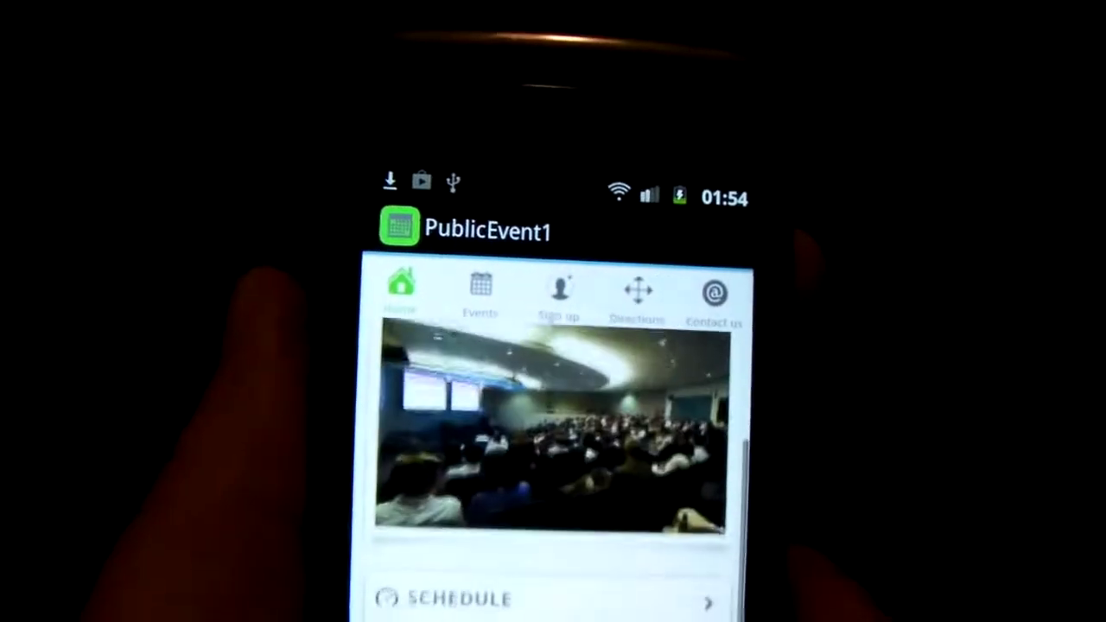
click(483, 294)
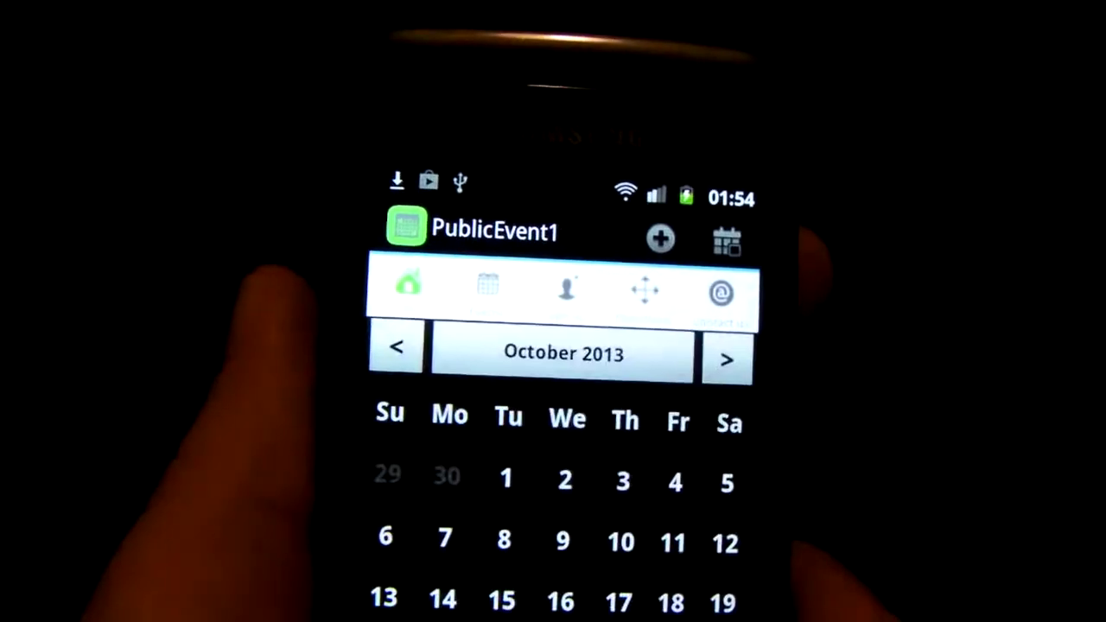
click(396, 347)
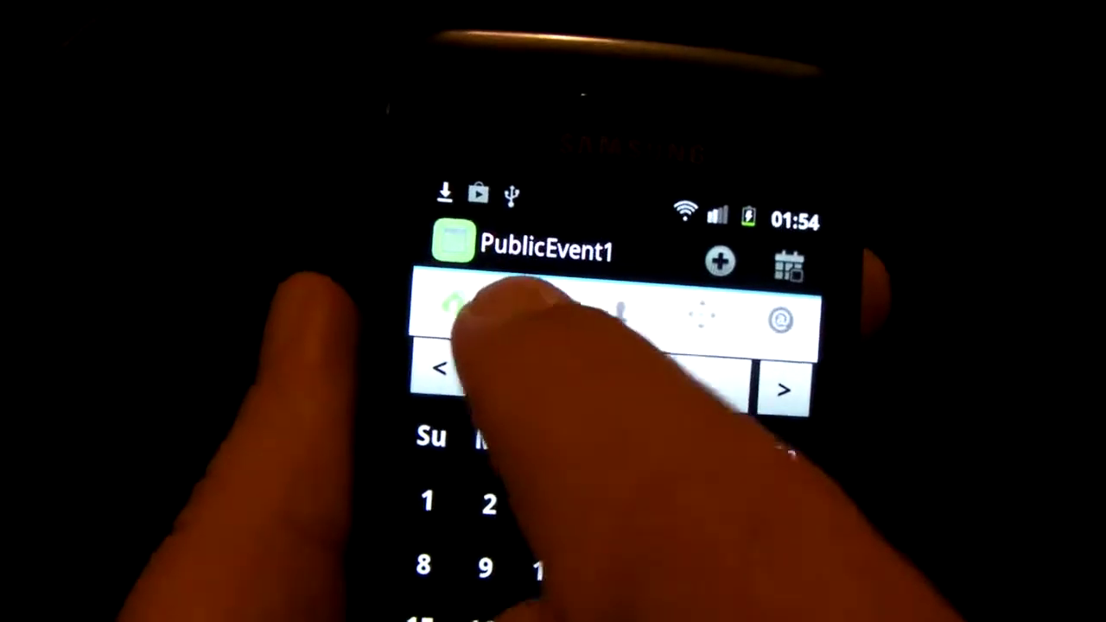
click(451, 306)
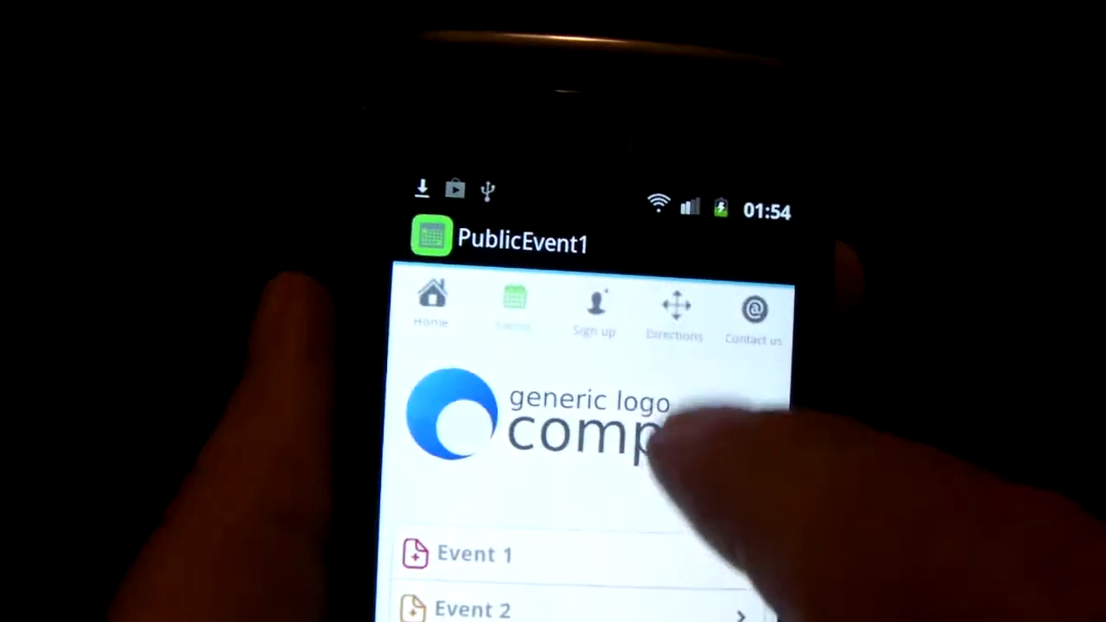
click(605, 553)
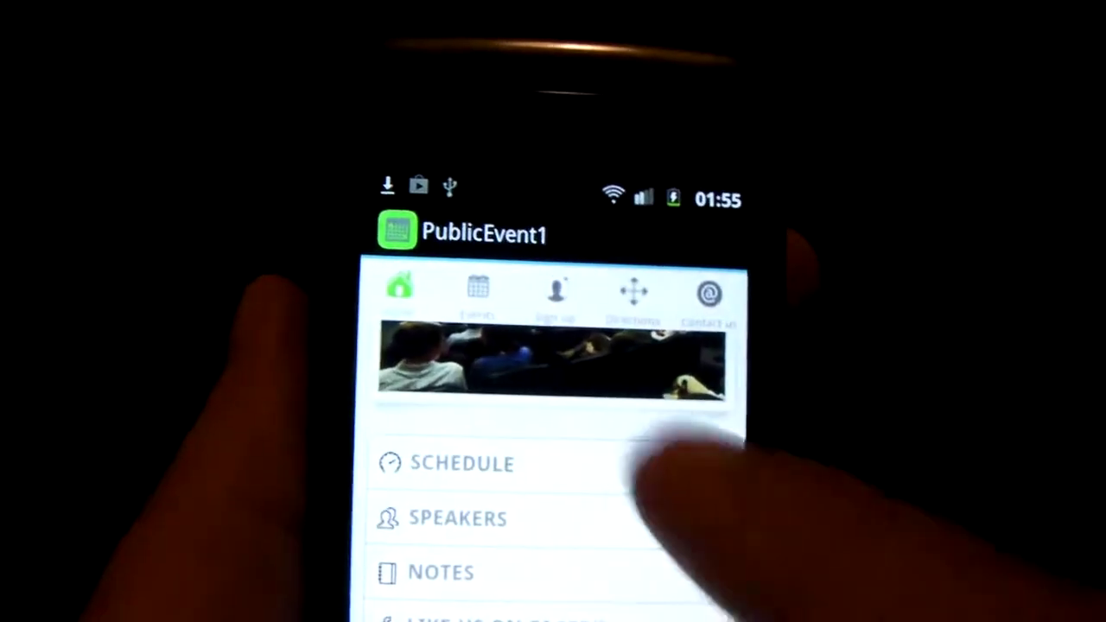
scroll(648, 437, up, 2)
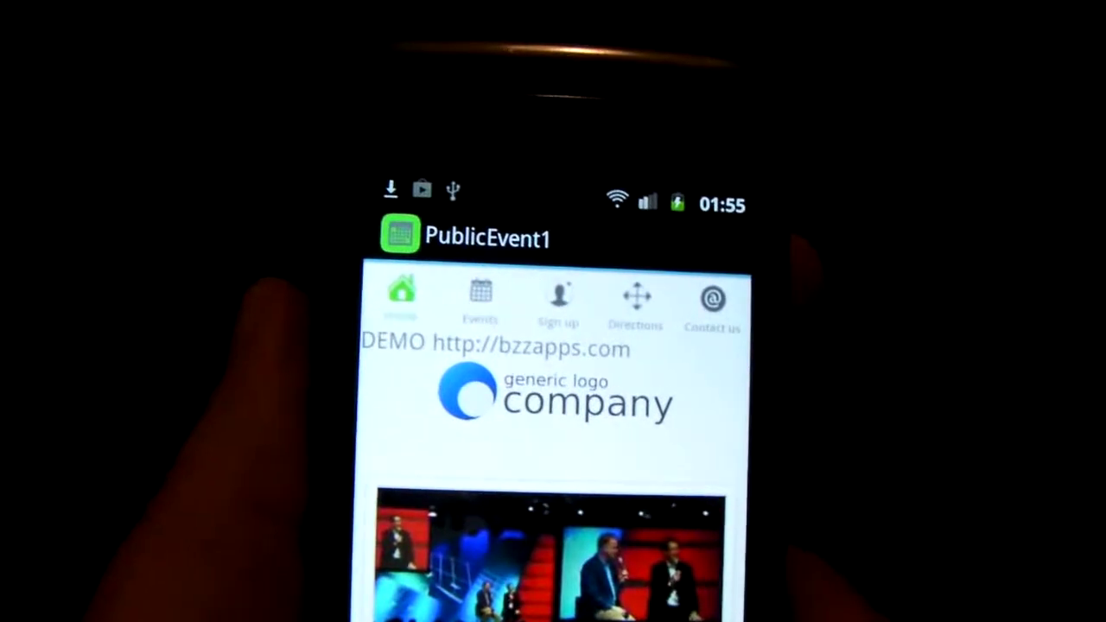
scroll(558, 484, down, 3)
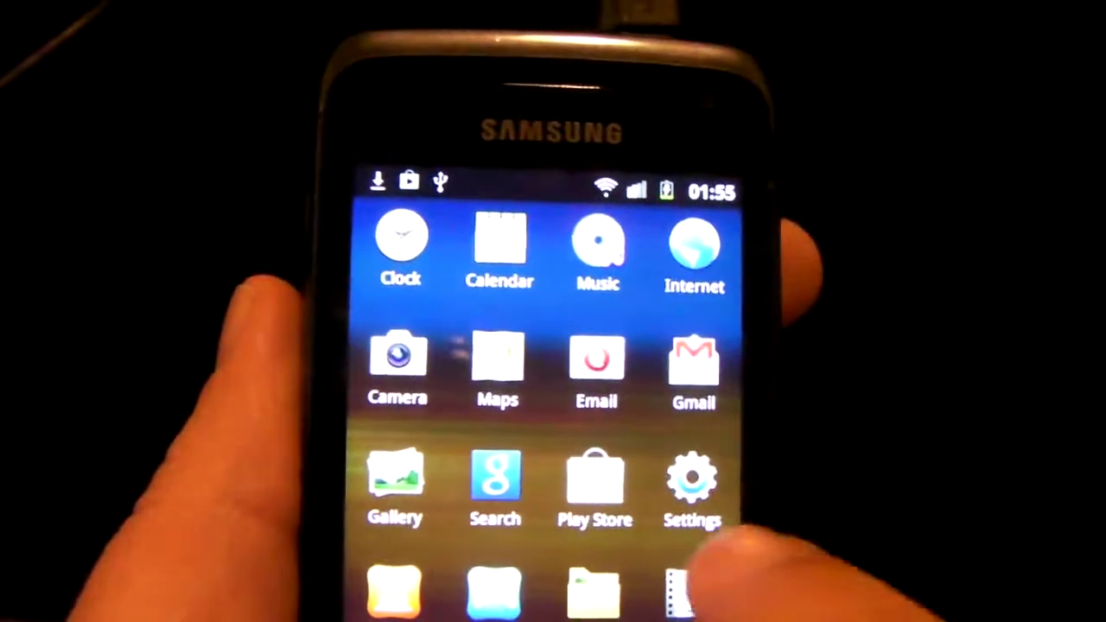
click(692, 484)
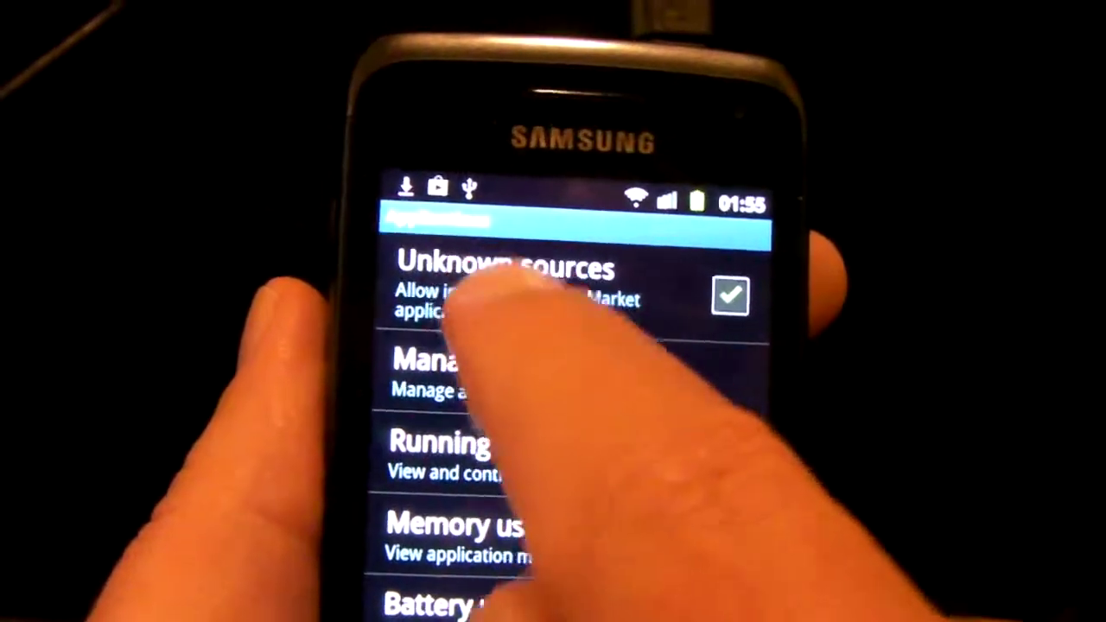
click(497, 273)
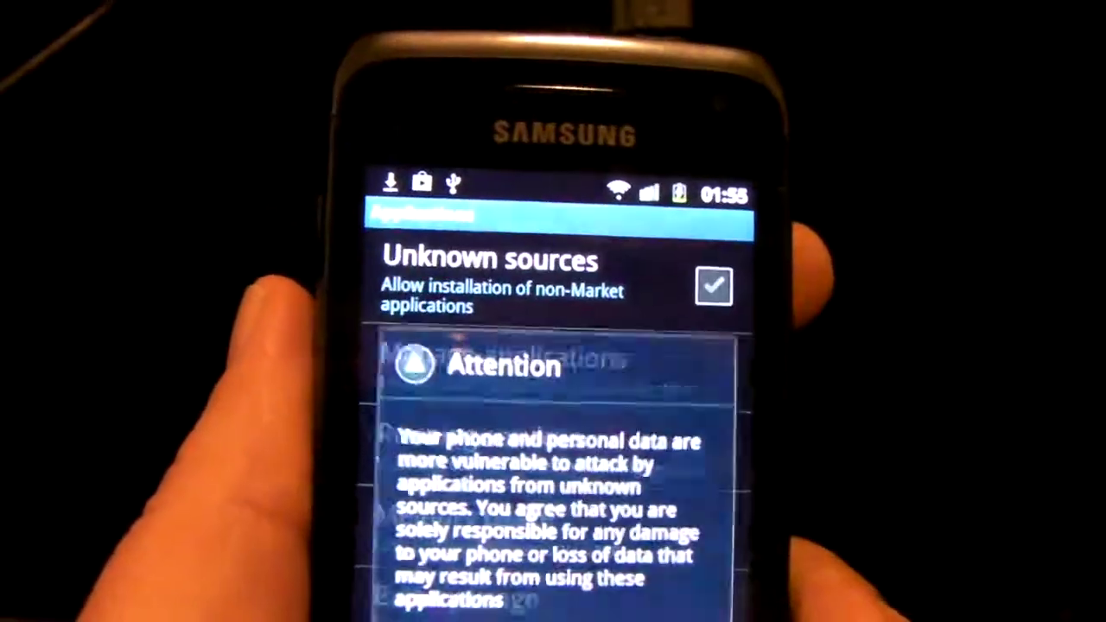